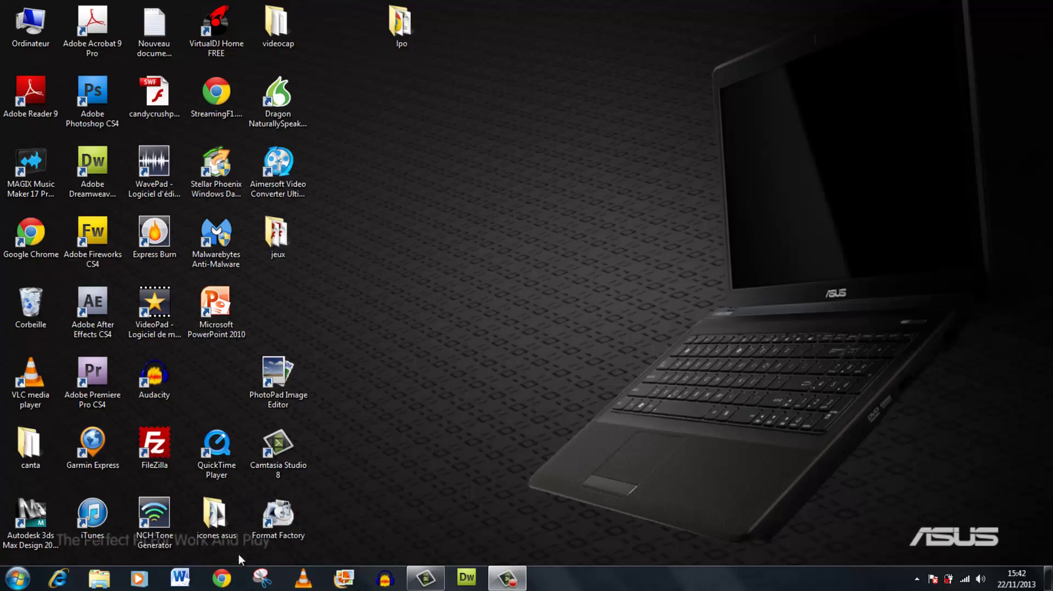
# - Open Google Chrome and search Google for "utorrent francais"
pyautogui.click(224, 579)
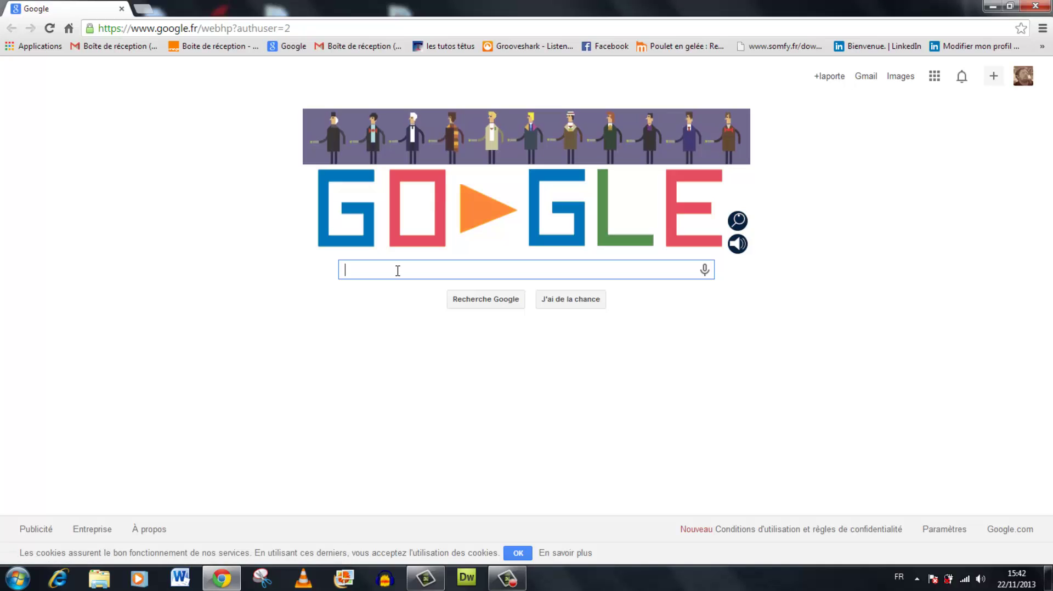
pyautogui.write('u')
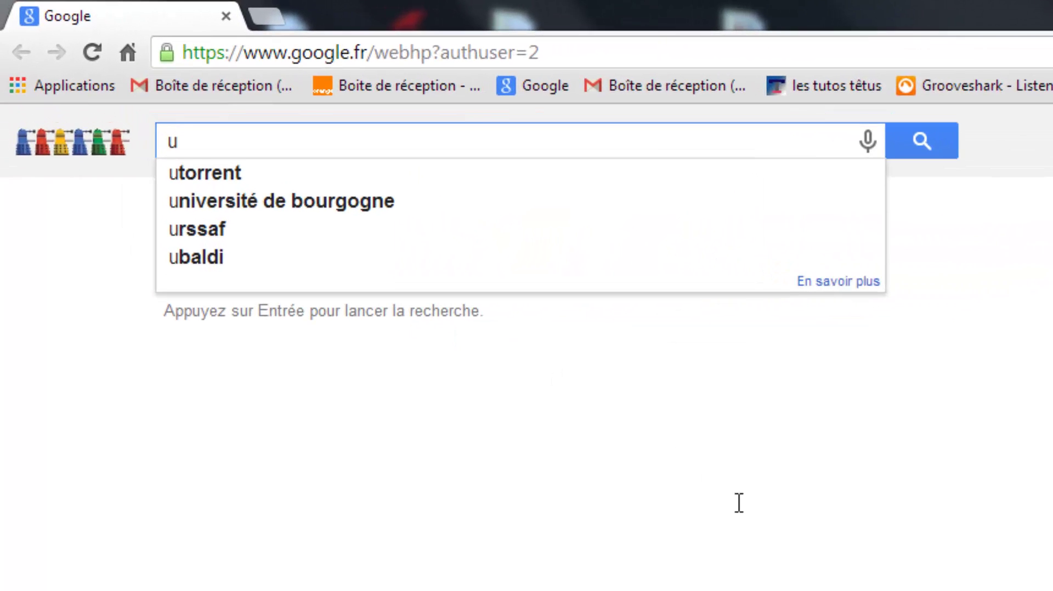
pyautogui.click(216, 173)
pyautogui.click(244, 141)
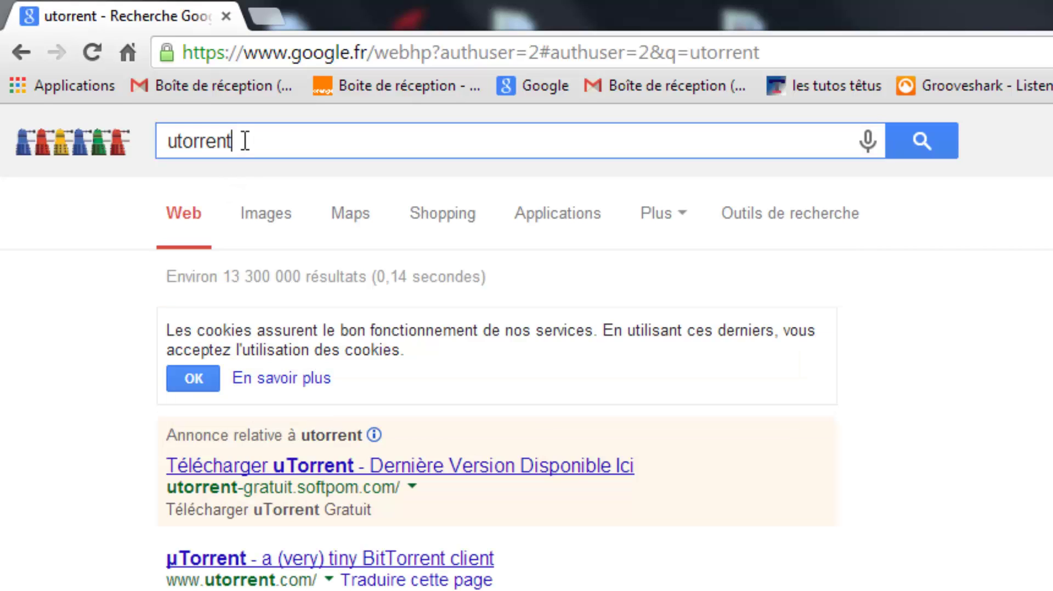
pyautogui.write('fr')
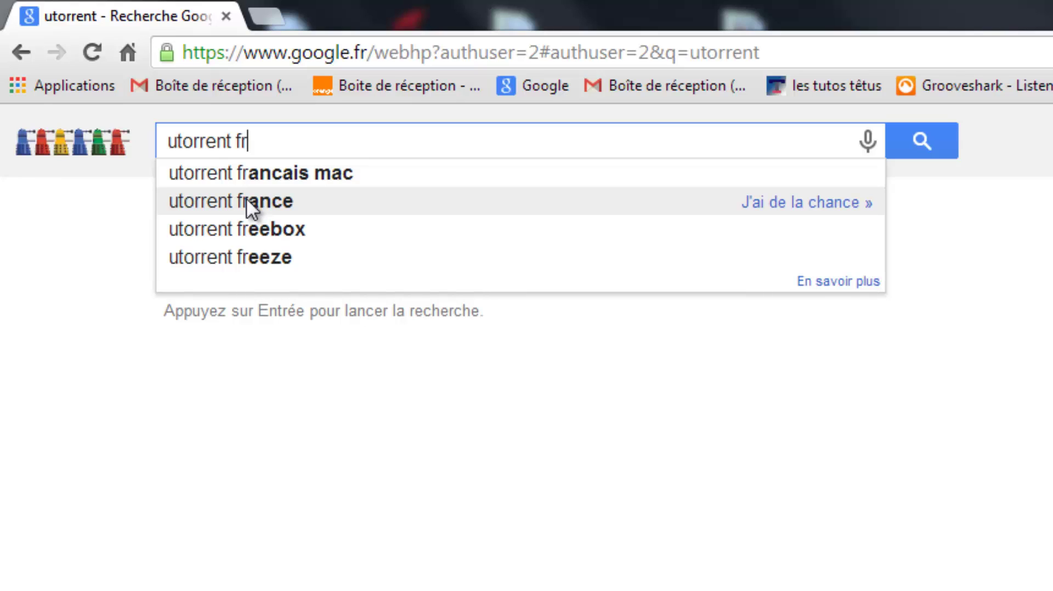
pyautogui.click(271, 174)
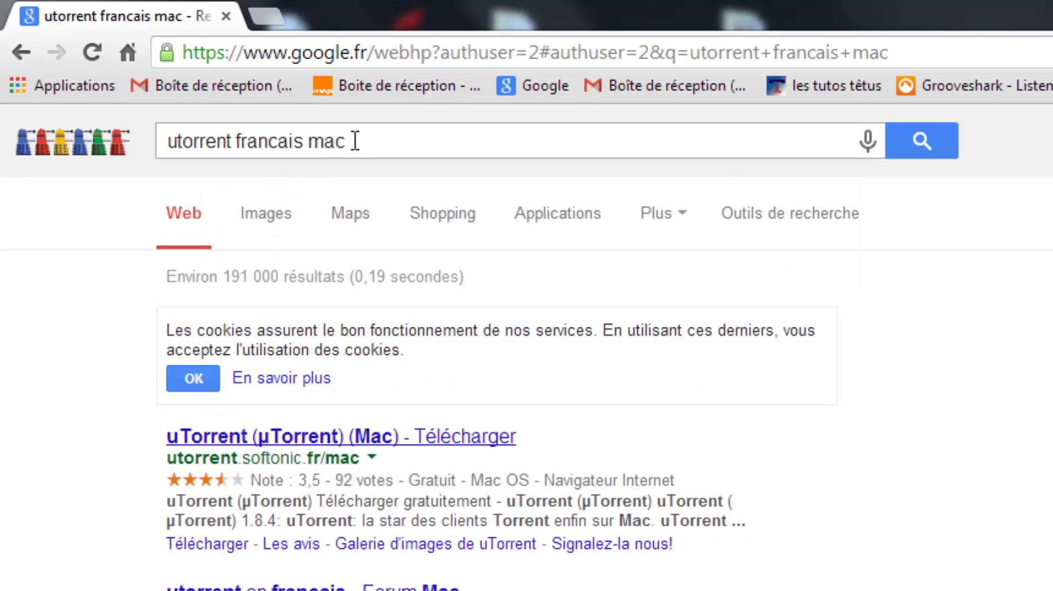
pyautogui.moveTo(353, 142); pyautogui.dragTo(317, 142)
pyautogui.press('BackSpace')
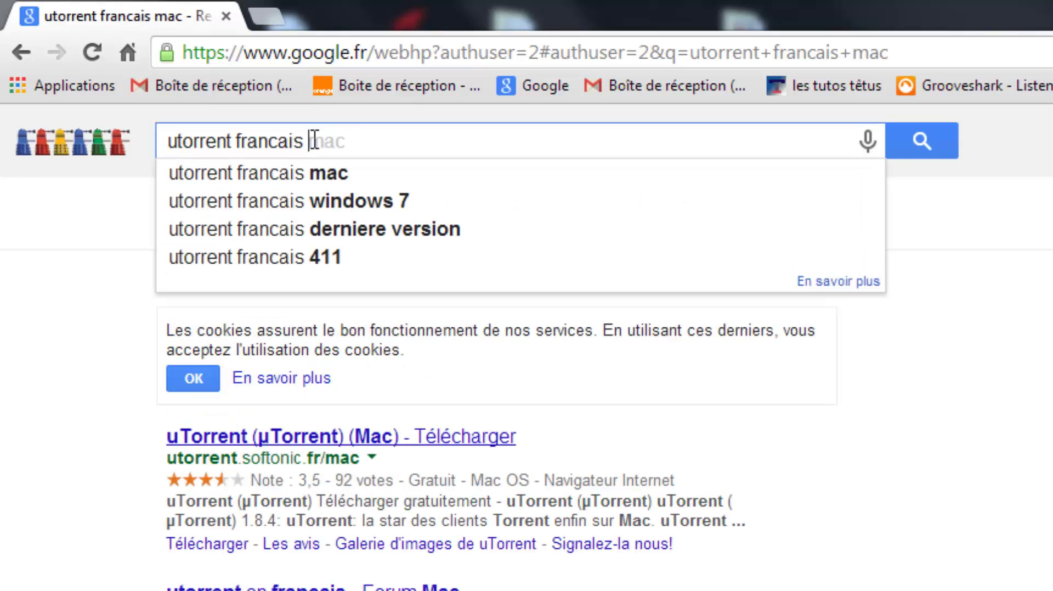
pyautogui.press('Return')
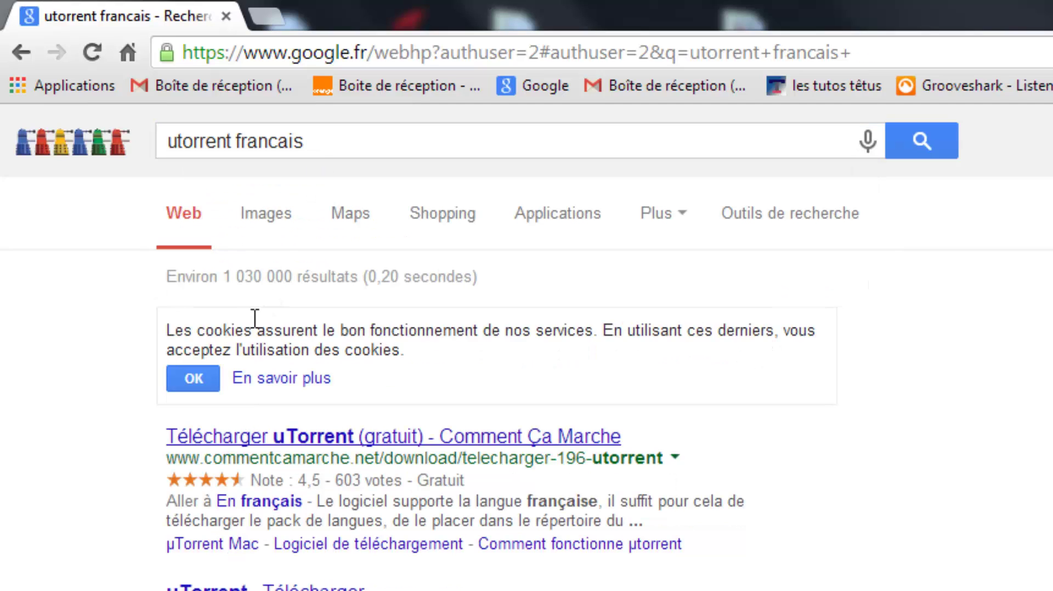
# - Open the Comment Ça Marche uTorrent download result in a new tab and switch to that tab
pyautogui.rightClick(283, 450)
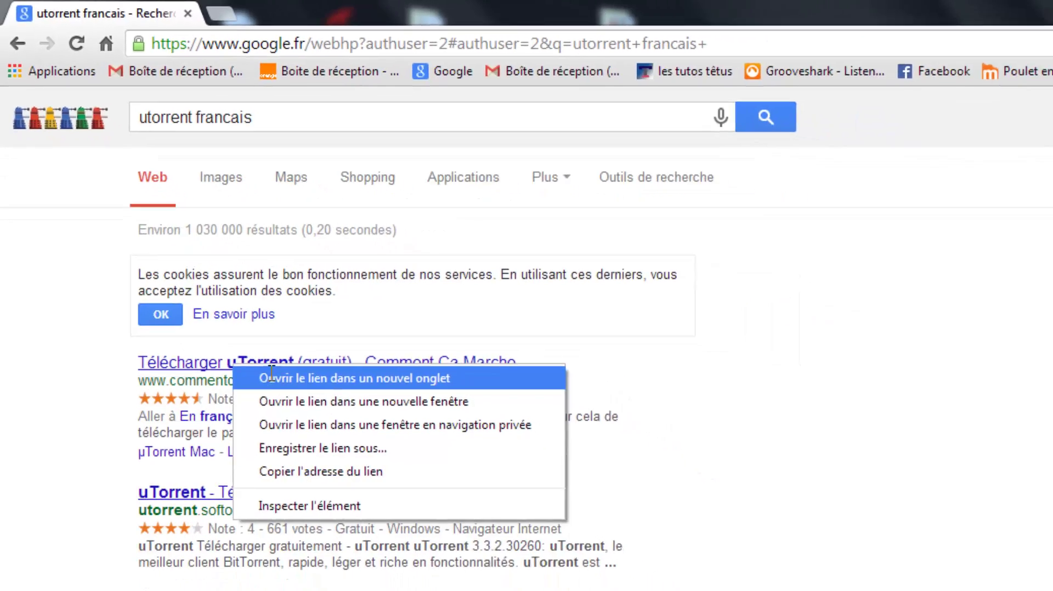
pyautogui.click(307, 458)
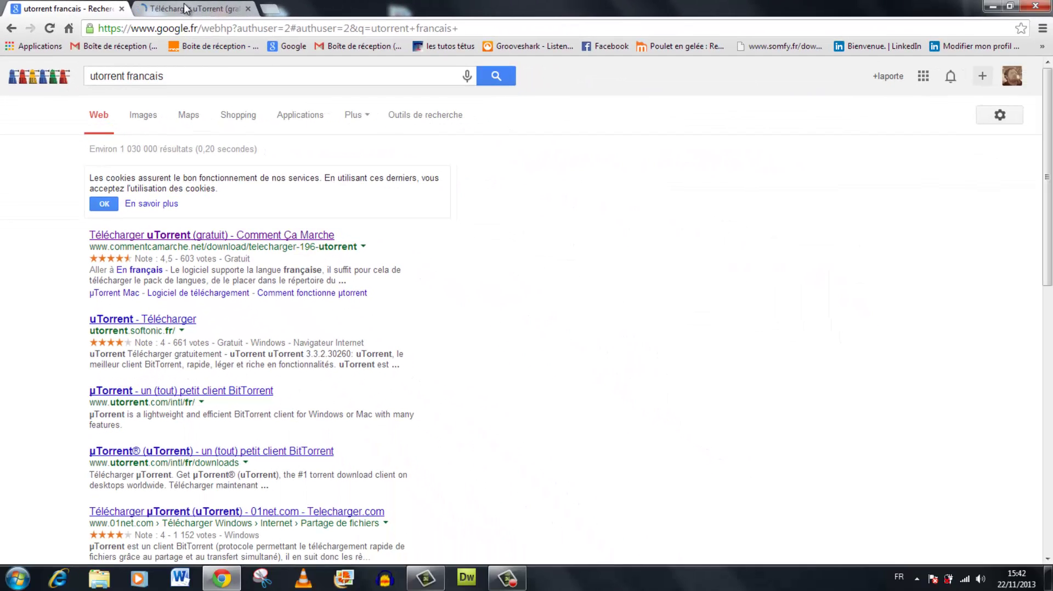
pyautogui.click(185, 8)
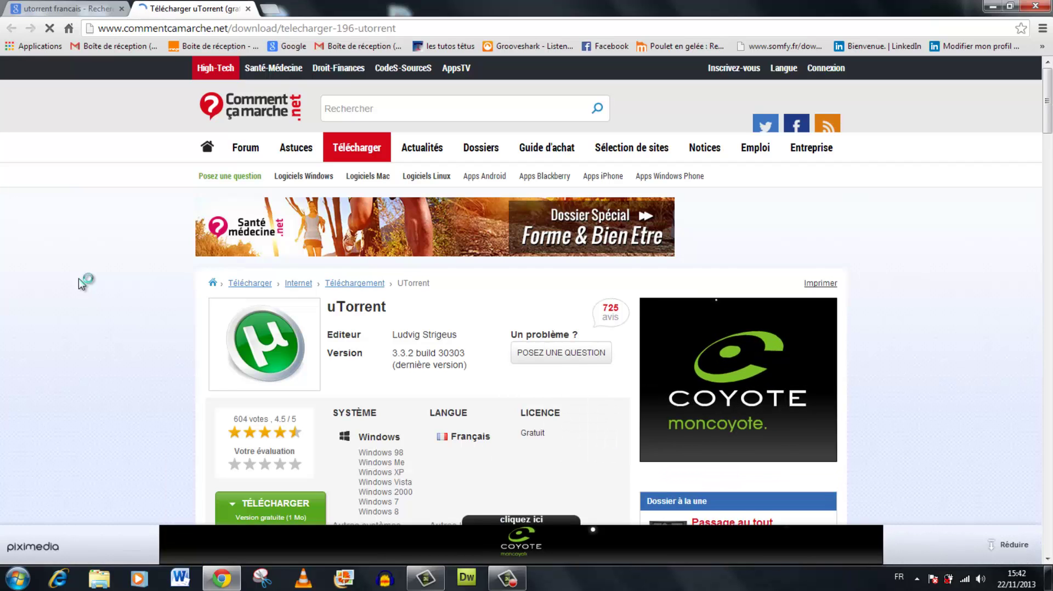
# - Download the free uTorrent version and save utorrent.exe in the Images library
pyautogui.scroll(-1, 87, 282)
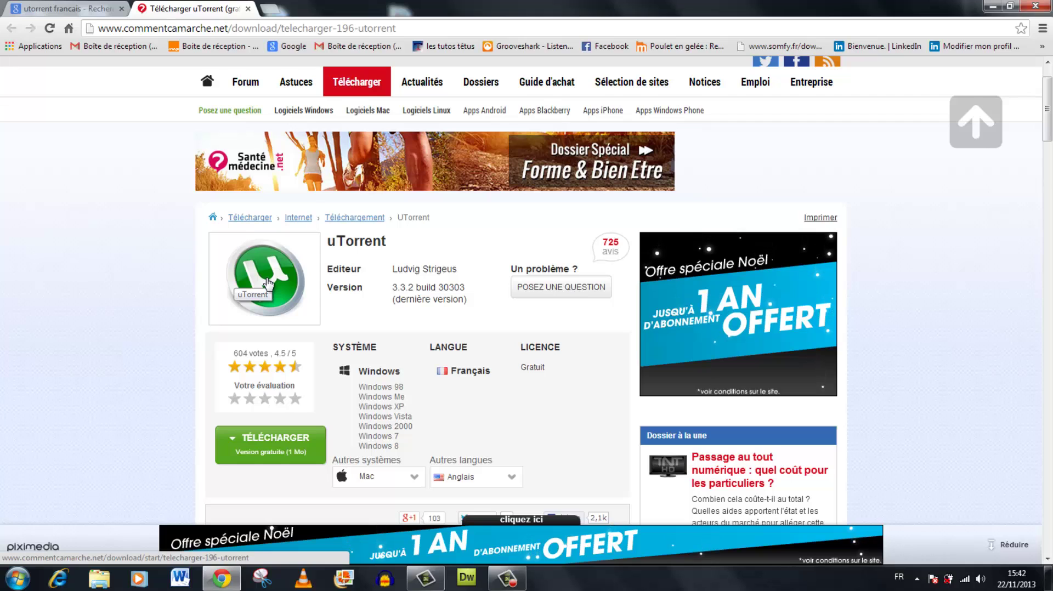
pyautogui.click(268, 282)
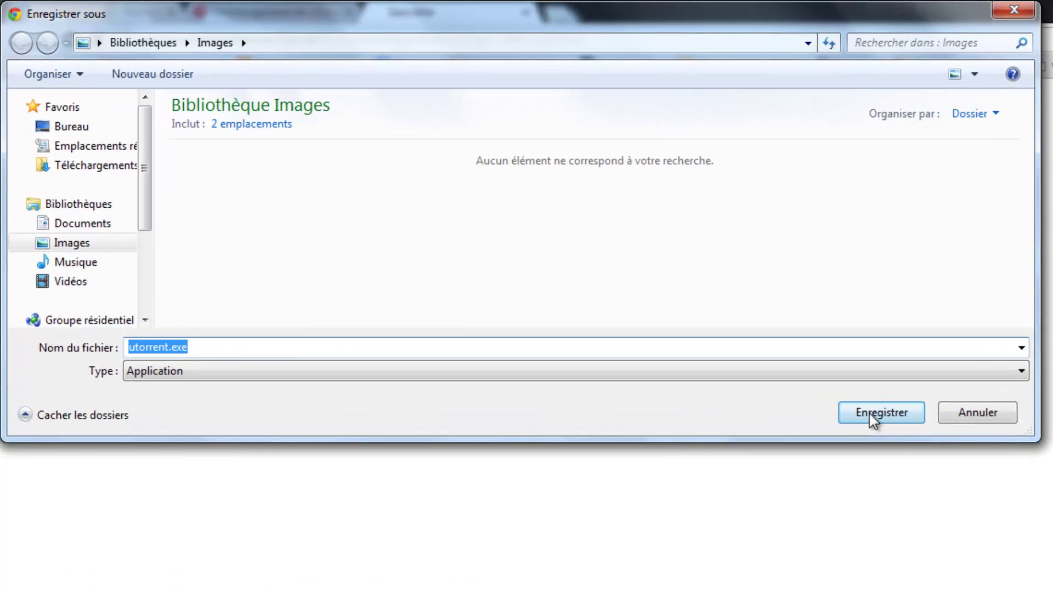
pyautogui.click(874, 418)
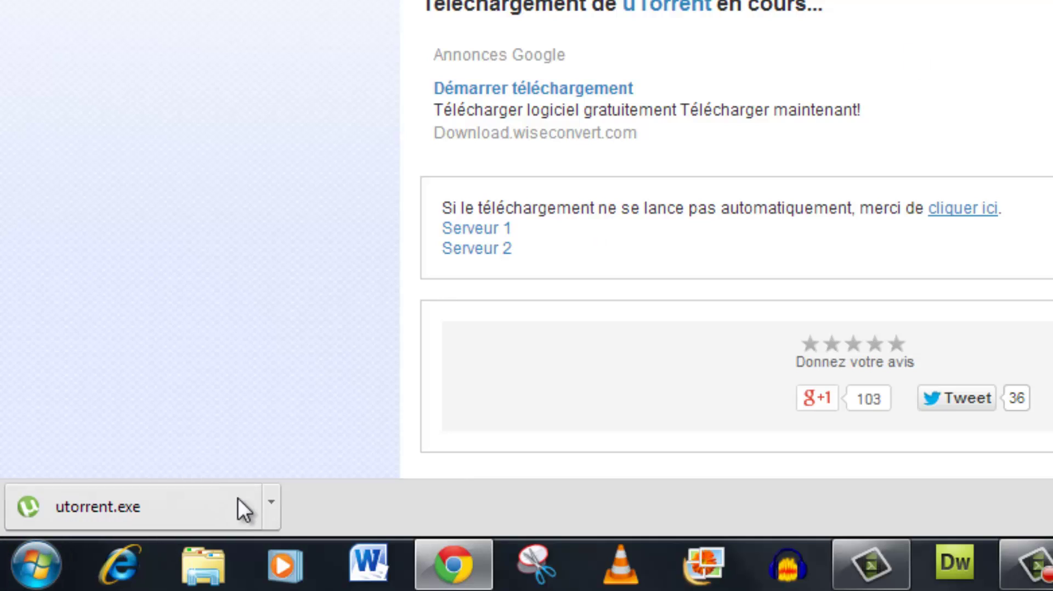
# - Run the downloaded utorrent.exe, allow its execution and confirm French as the installation language
pyautogui.click(272, 510)
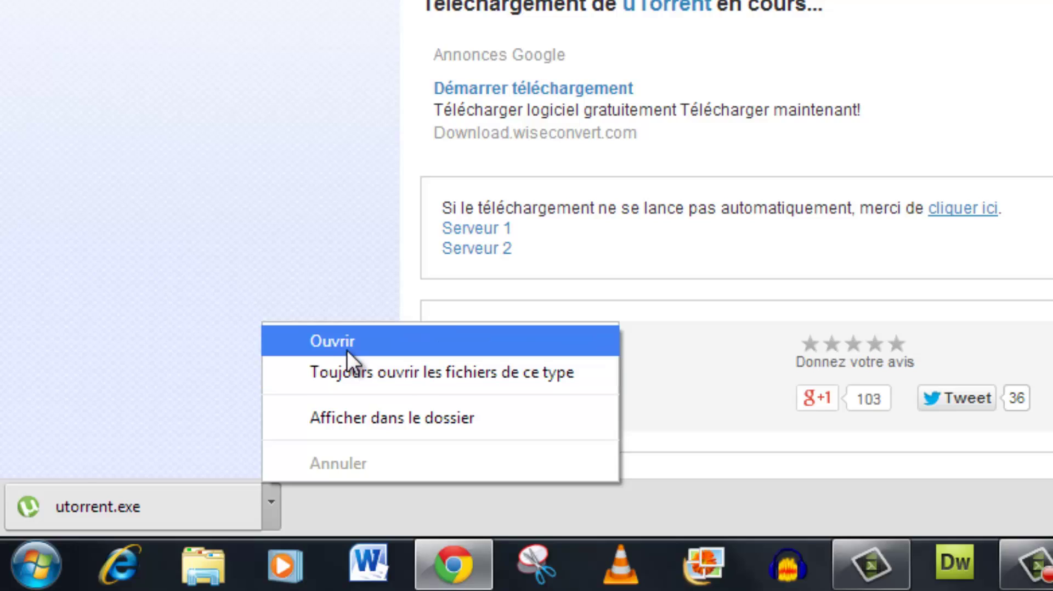
pyautogui.click(347, 349)
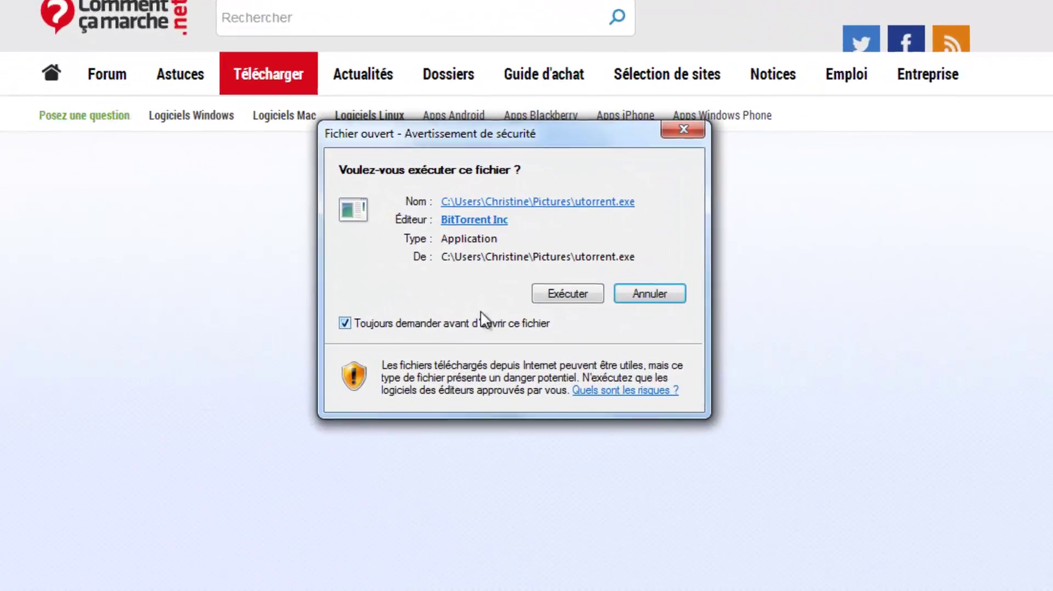
pyautogui.click(593, 289)
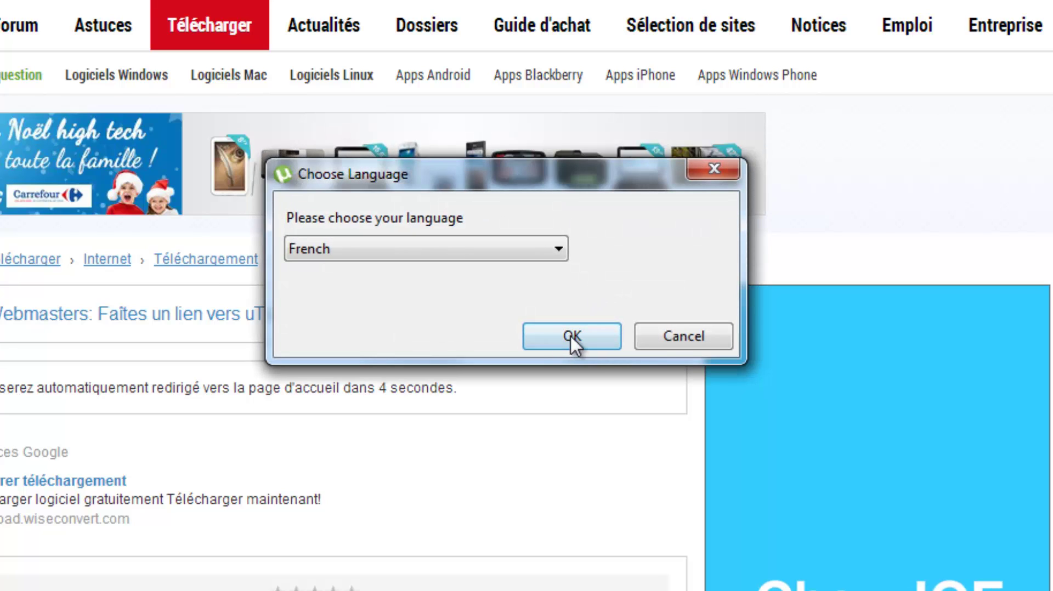
pyautogui.click(570, 336)
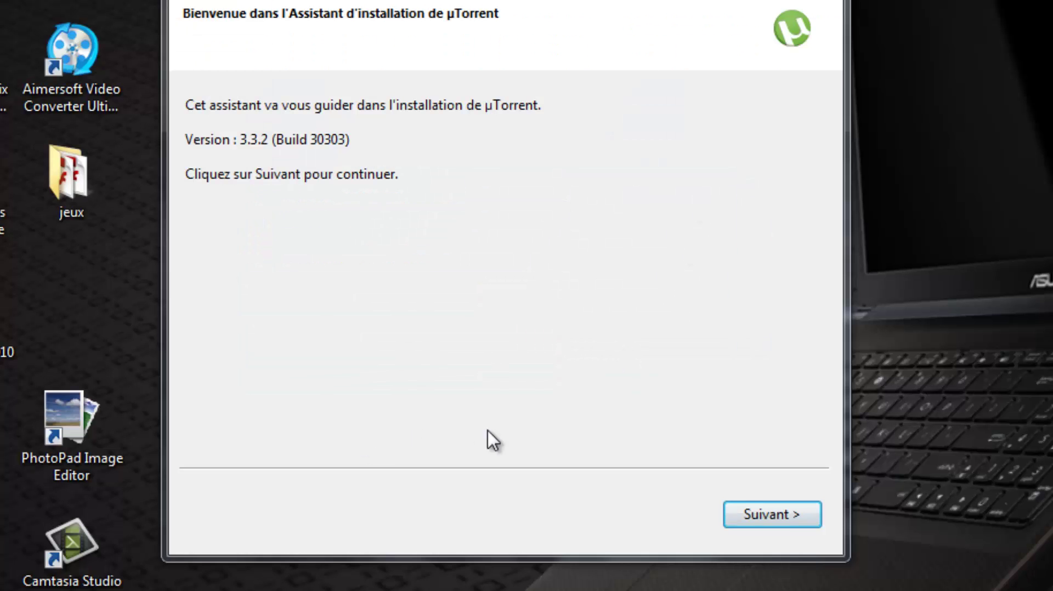
# - Proceed past the installer's welcome and scam-warning pages and accept the µTorrent licence agreement
pyautogui.click(771, 516)
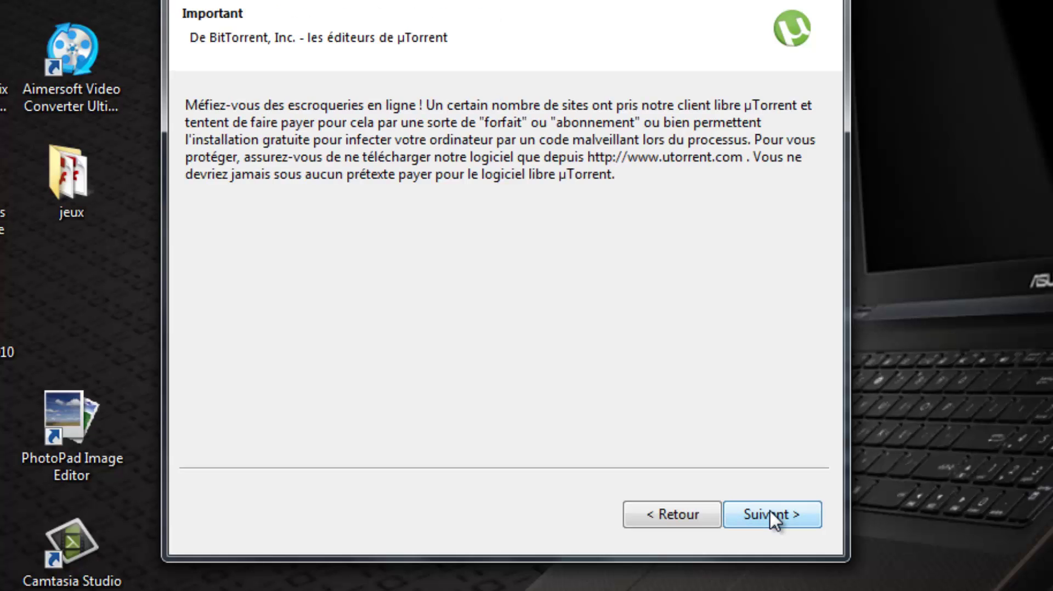
pyautogui.click(770, 516)
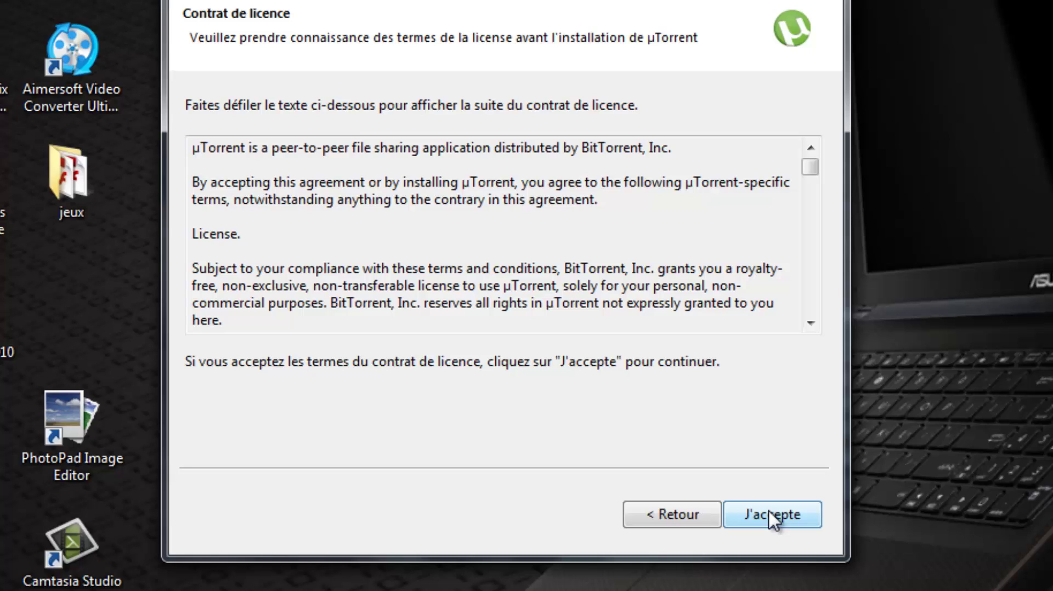
pyautogui.click(773, 516)
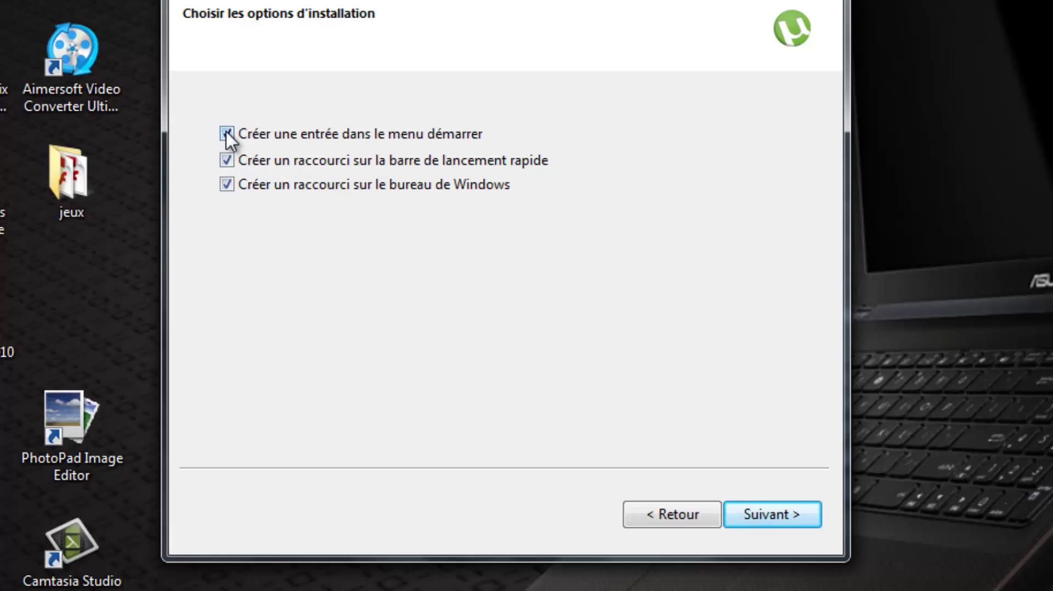
# - Keep all three shortcut options and the firewall exception, but disable launching µTorrent when Windows starts
pyautogui.click(771, 518)
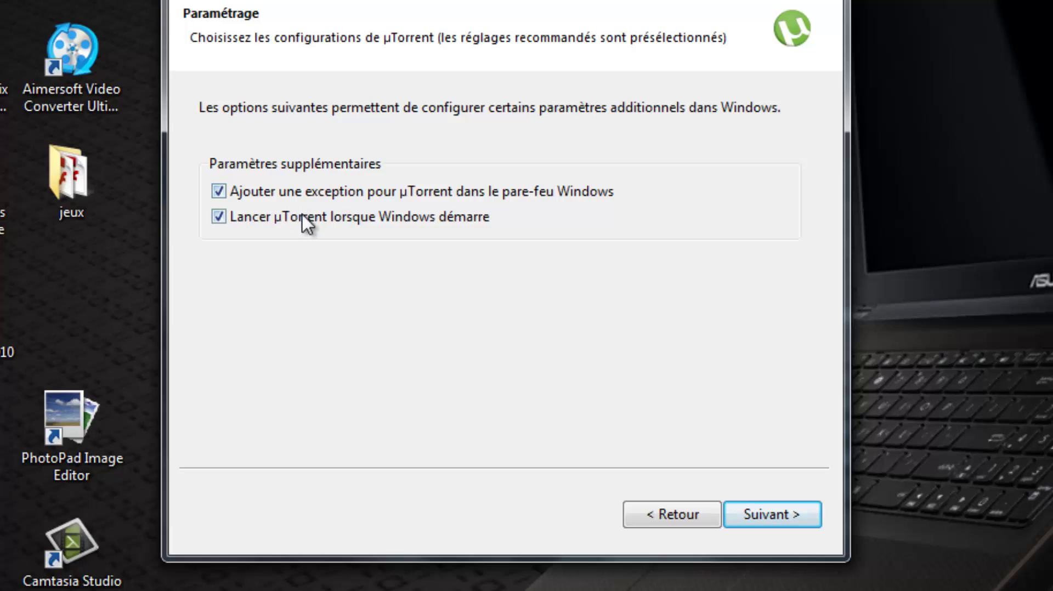
pyautogui.click(229, 222)
pyautogui.click(752, 515)
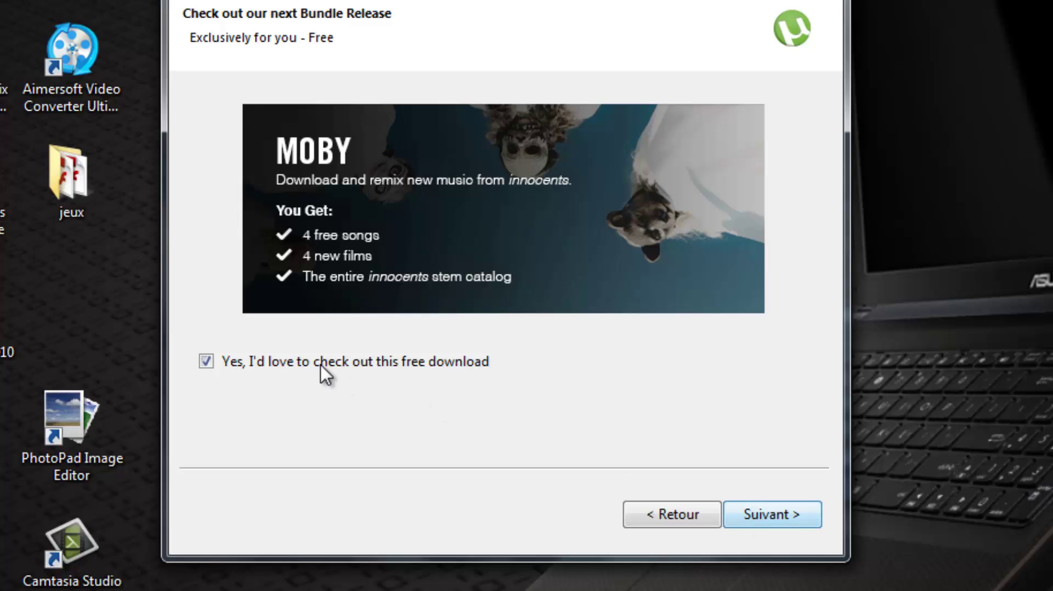
# - Opt out of the free Moby bundle download and accept the Search Protect offer
pyautogui.click(206, 361)
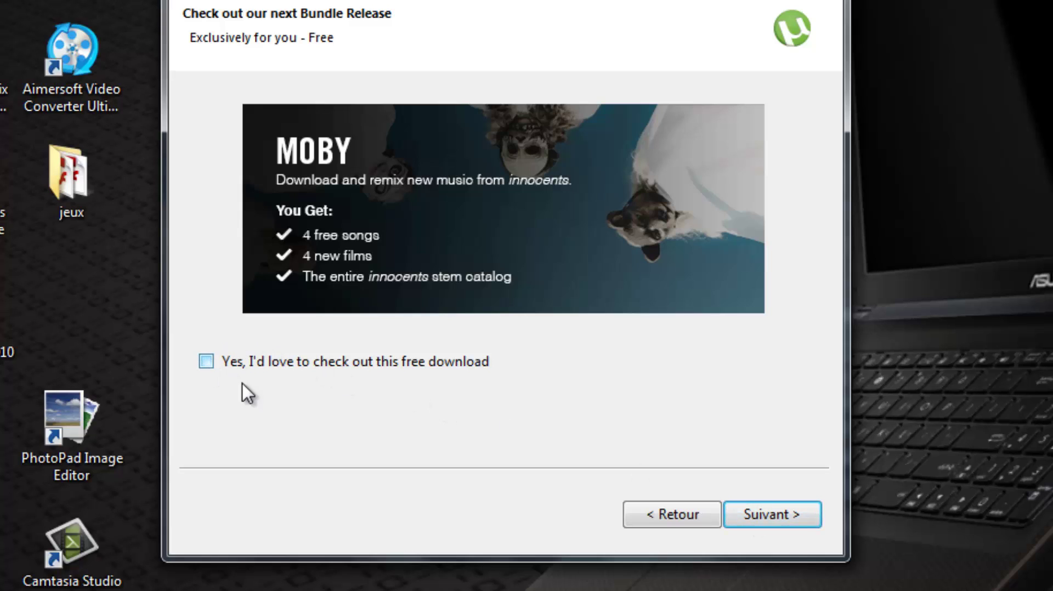
pyautogui.click(778, 517)
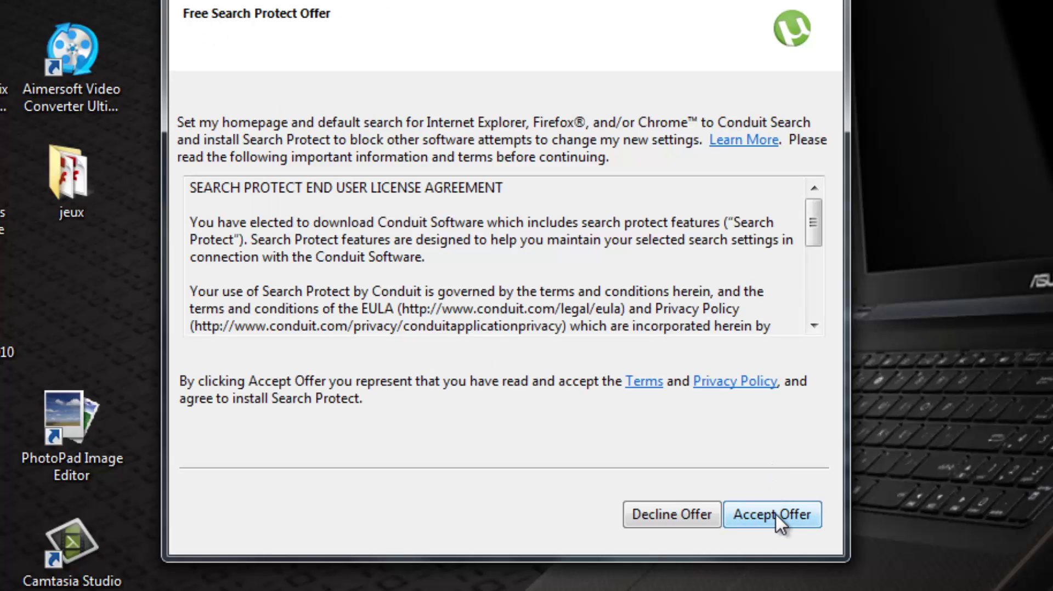
pyautogui.click(776, 515)
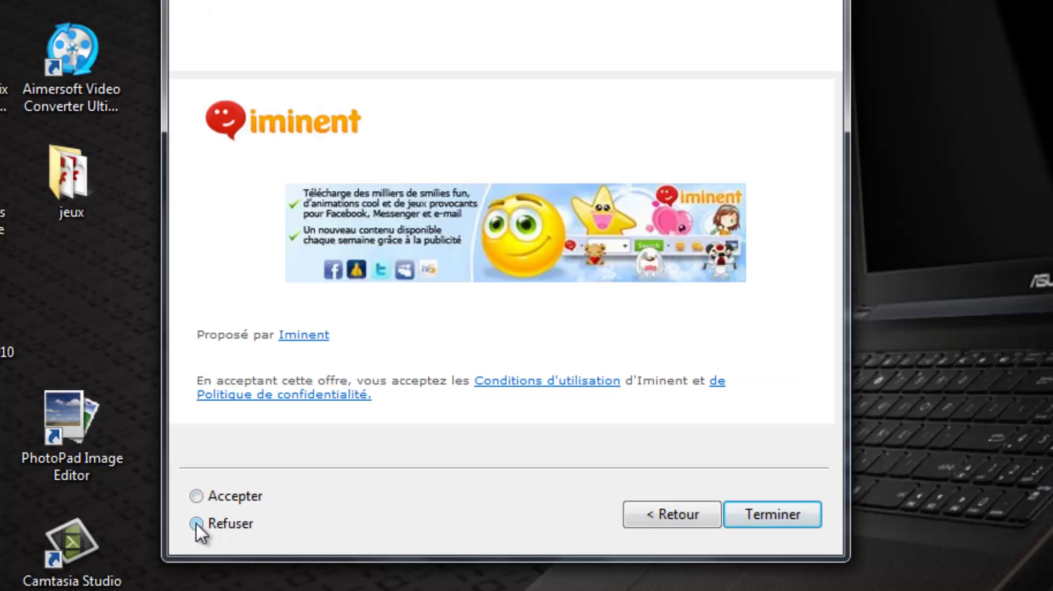
# - Refuse the Iminent offer, finish the installation and close the µTorrent window
pyautogui.click(197, 524)
pyautogui.click(778, 516)
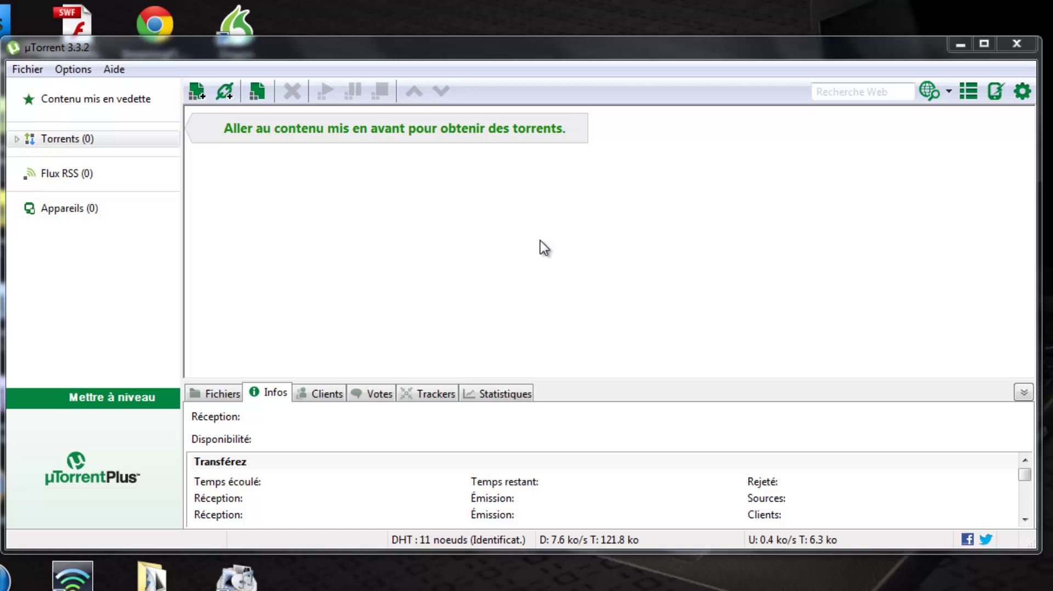
pyautogui.click(1023, 42)
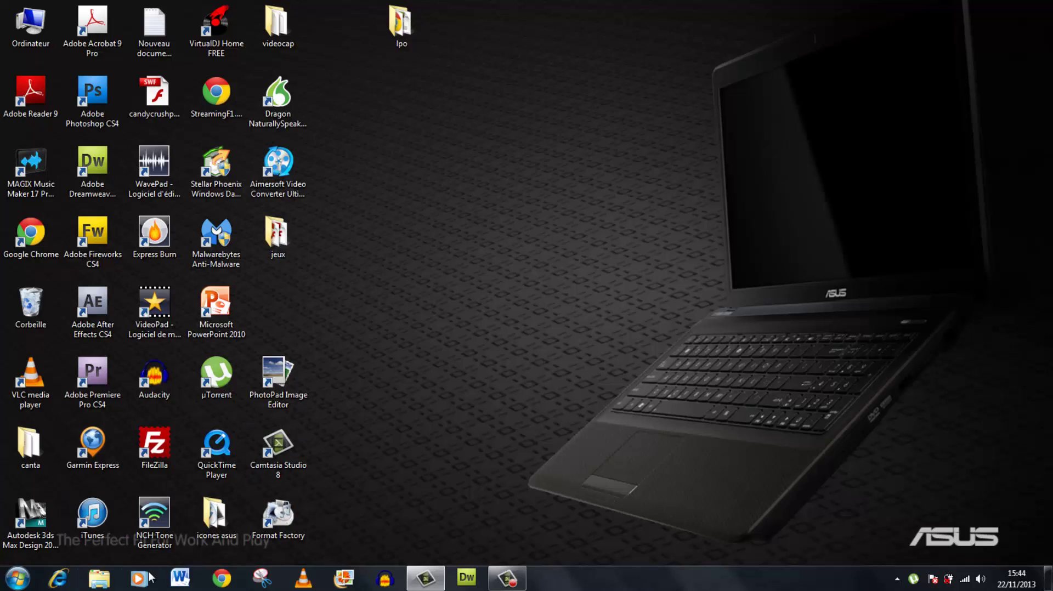
# - Switch to Google Chrome and search Google for "site de torrent"
pyautogui.click(221, 579)
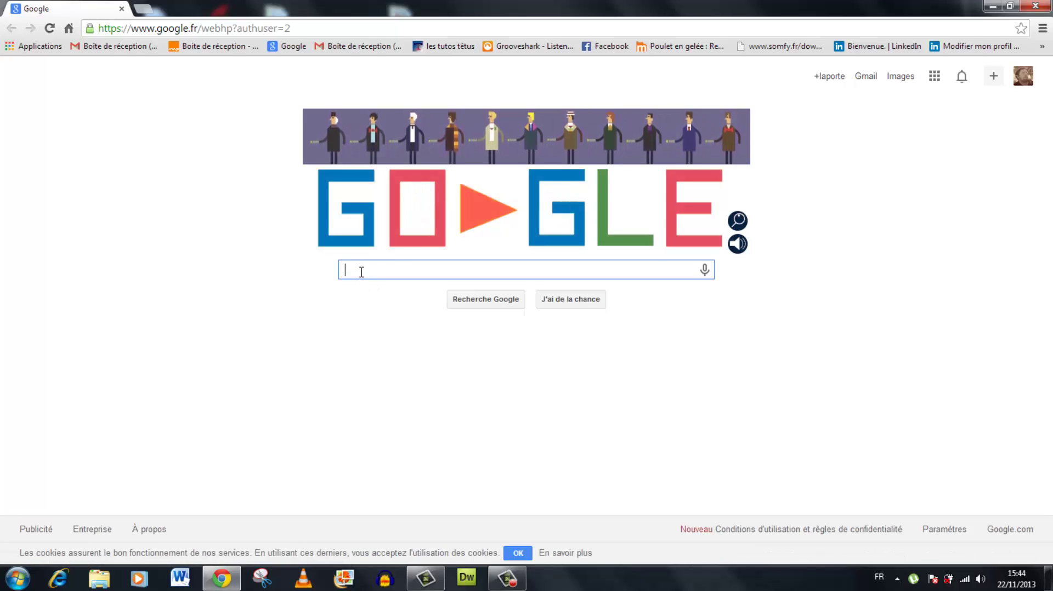
pyautogui.write('s')
pyautogui.write('ite')
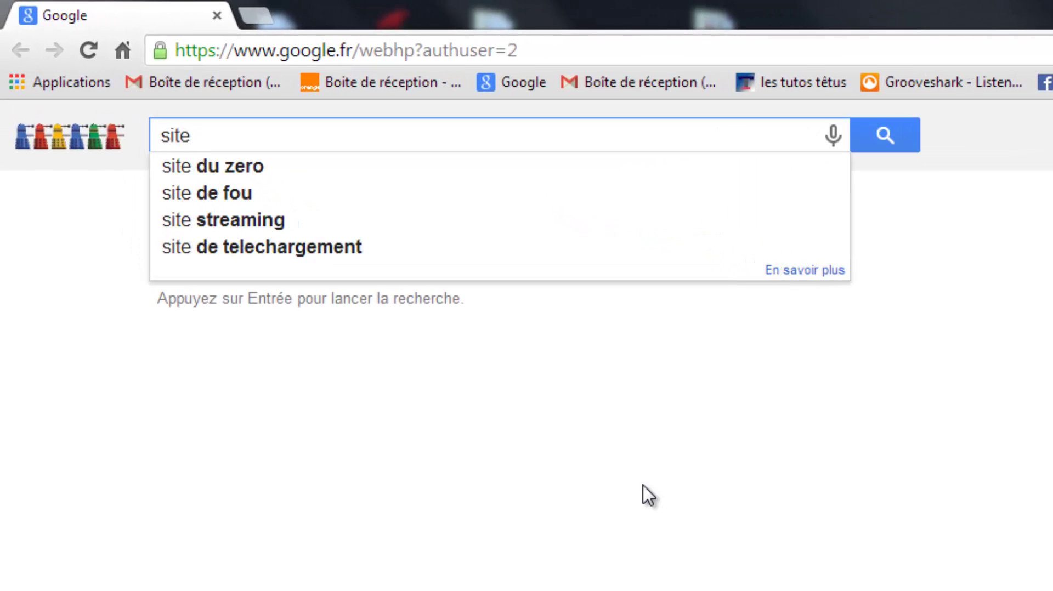
pyautogui.write(' de to')
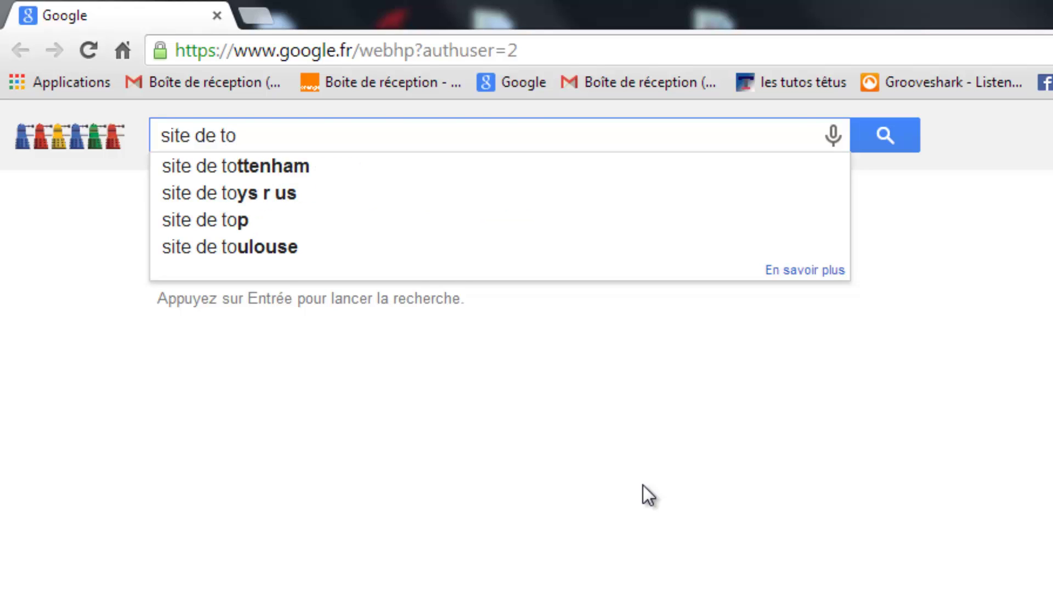
pyautogui.write('rrent')
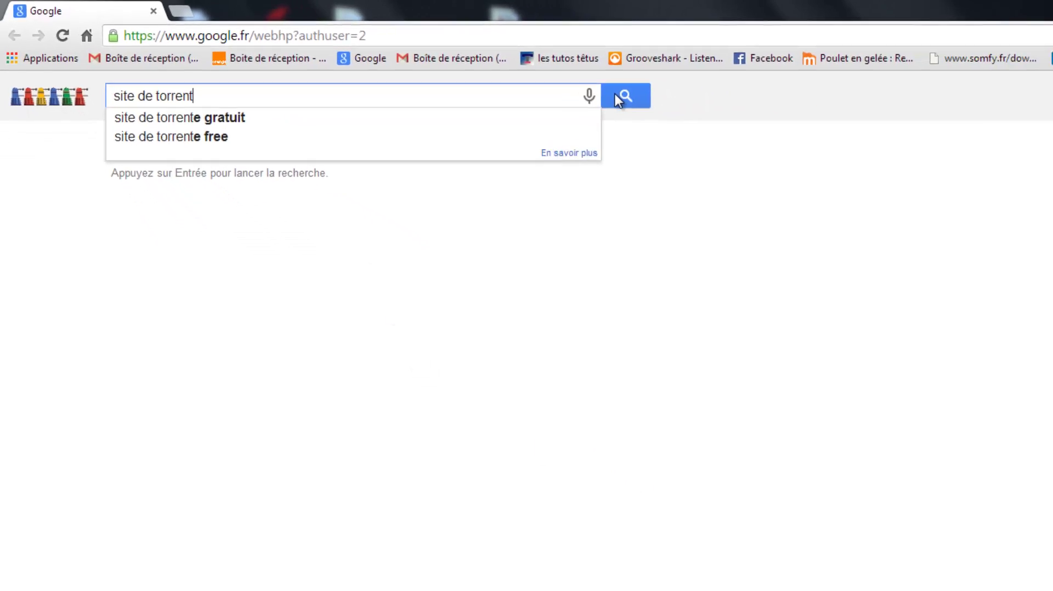
pyautogui.click(794, 132)
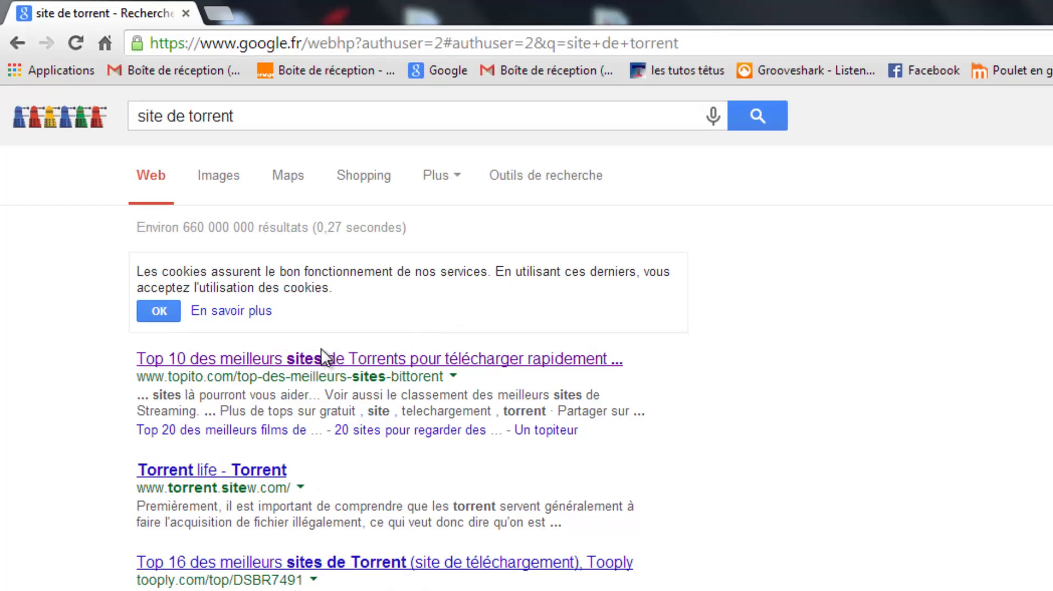
# - Open the Topito "Top 10 des meilleurs sites de Torrents" result in a new tab and switch to that tab
pyautogui.rightClick(322, 364)
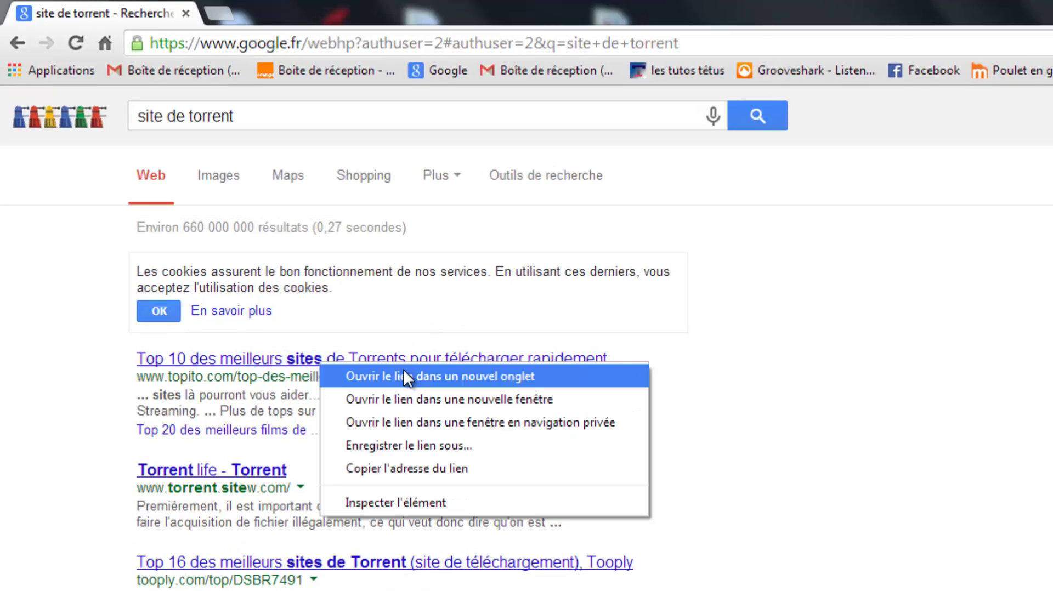
pyautogui.click(411, 377)
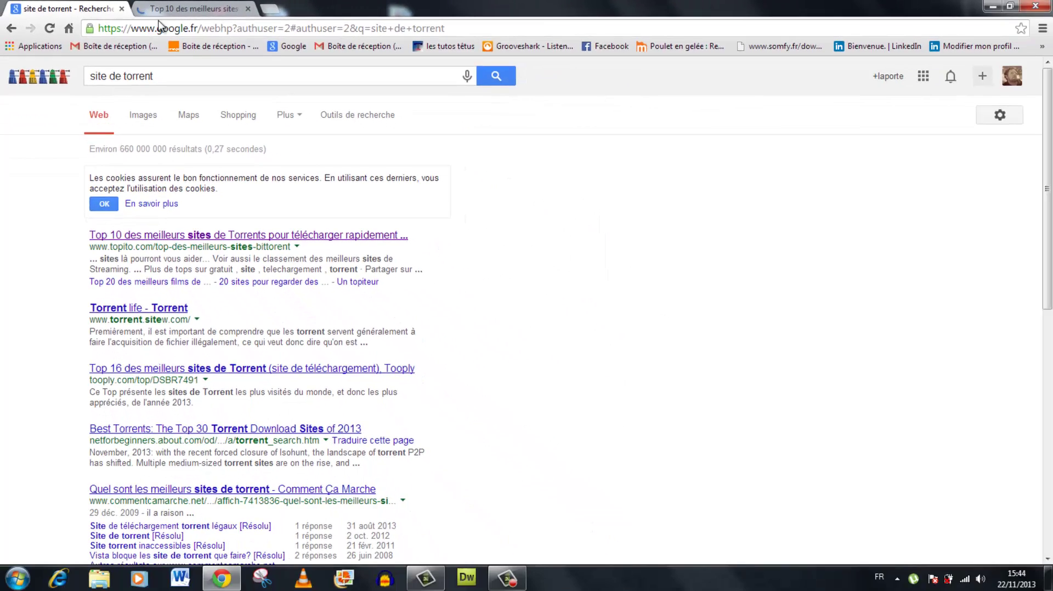
pyautogui.click(195, 10)
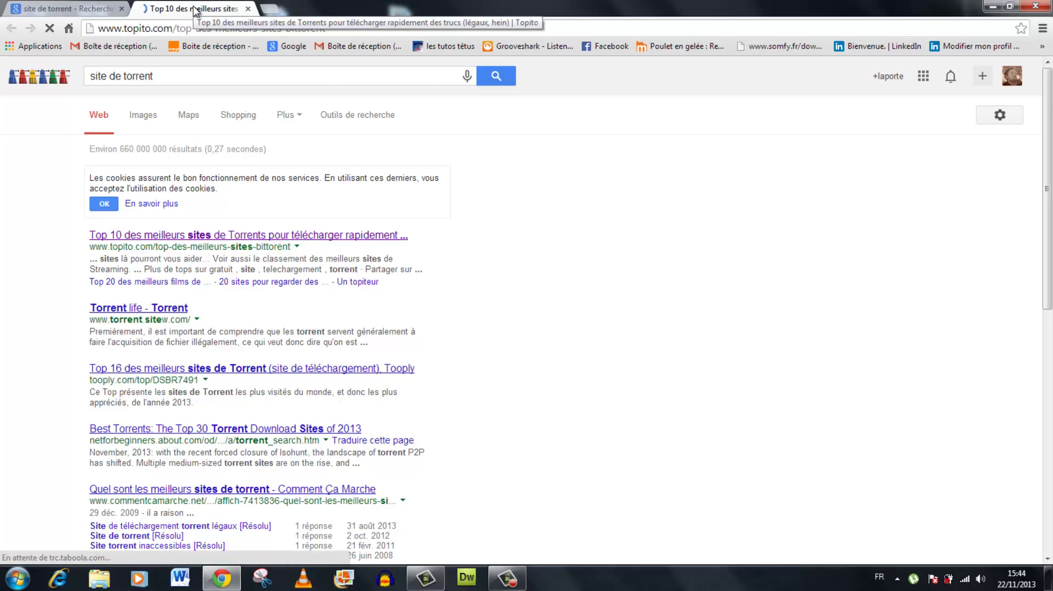
# - Browse the Topito list of torrent sites and open the Fenopy site from it
pyautogui.scroll(-1, 124, 350)
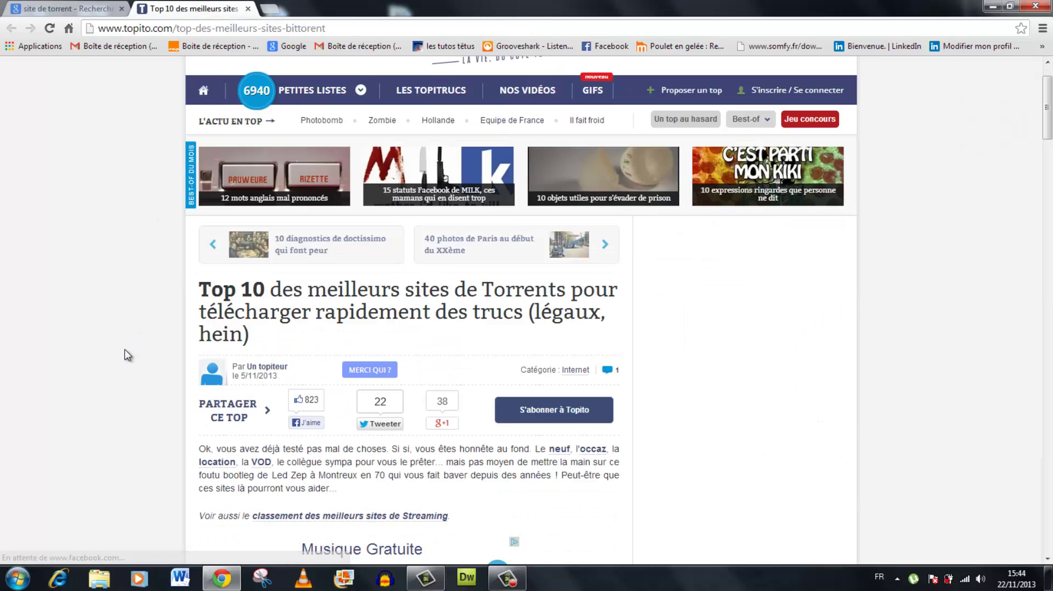
pyautogui.scroll(-5, 124, 350)
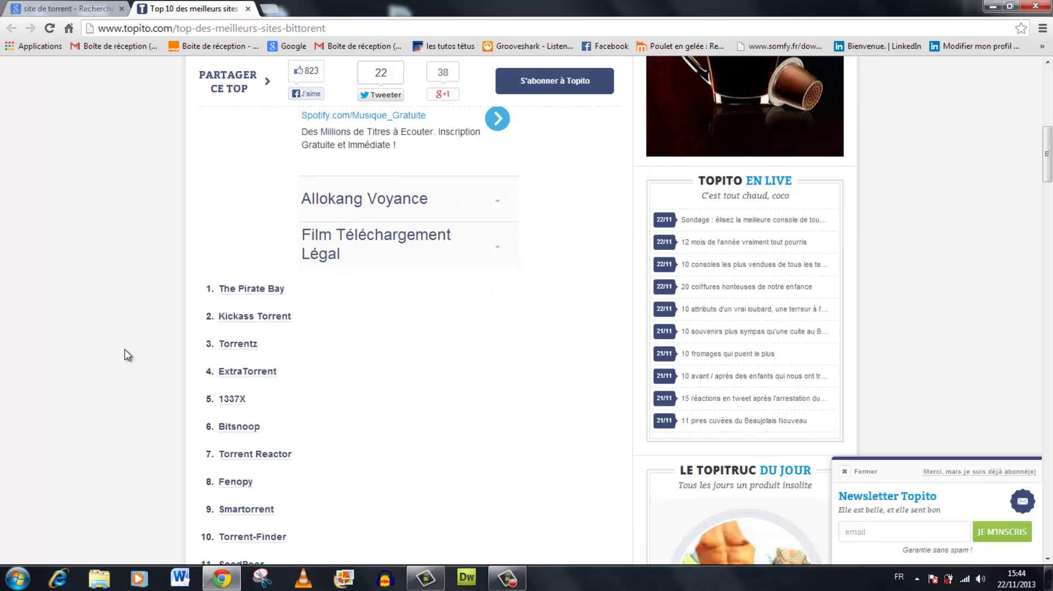
pyautogui.scroll(-2, 124, 350)
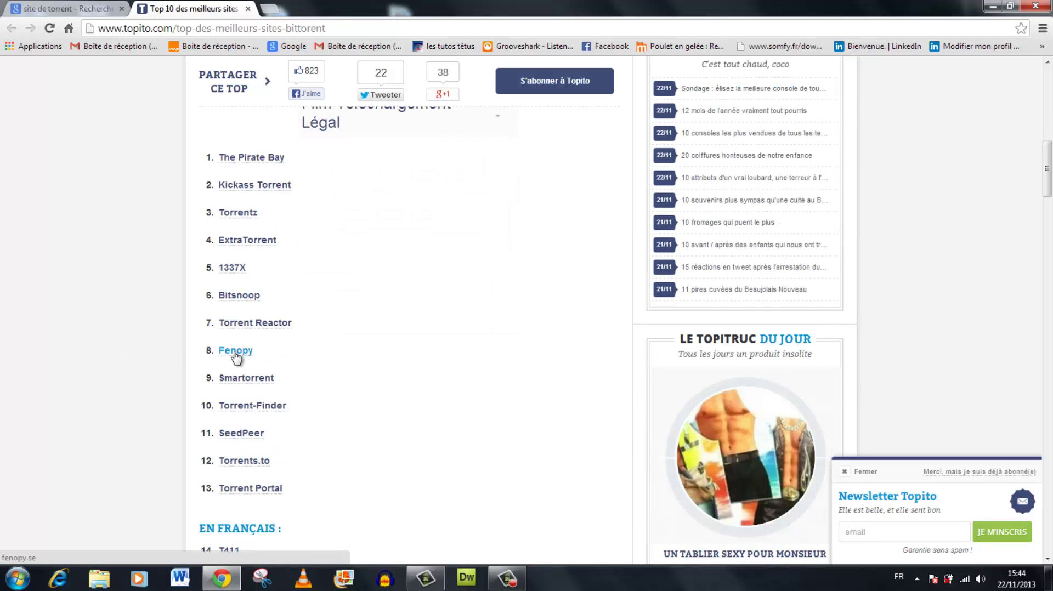
pyautogui.scroll(-5, 252, 444)
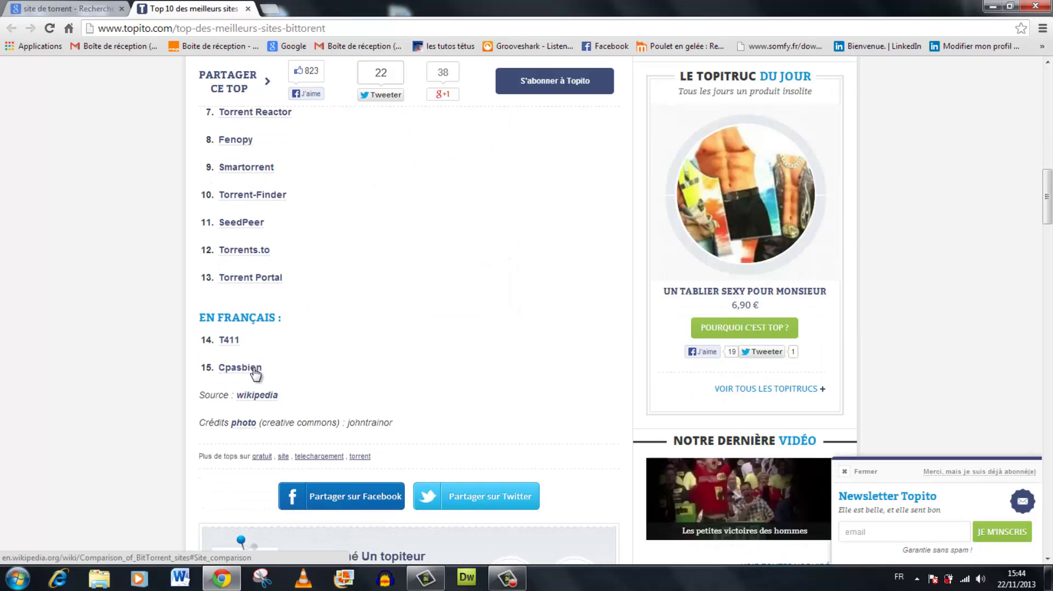
pyautogui.scroll(1, 255, 373)
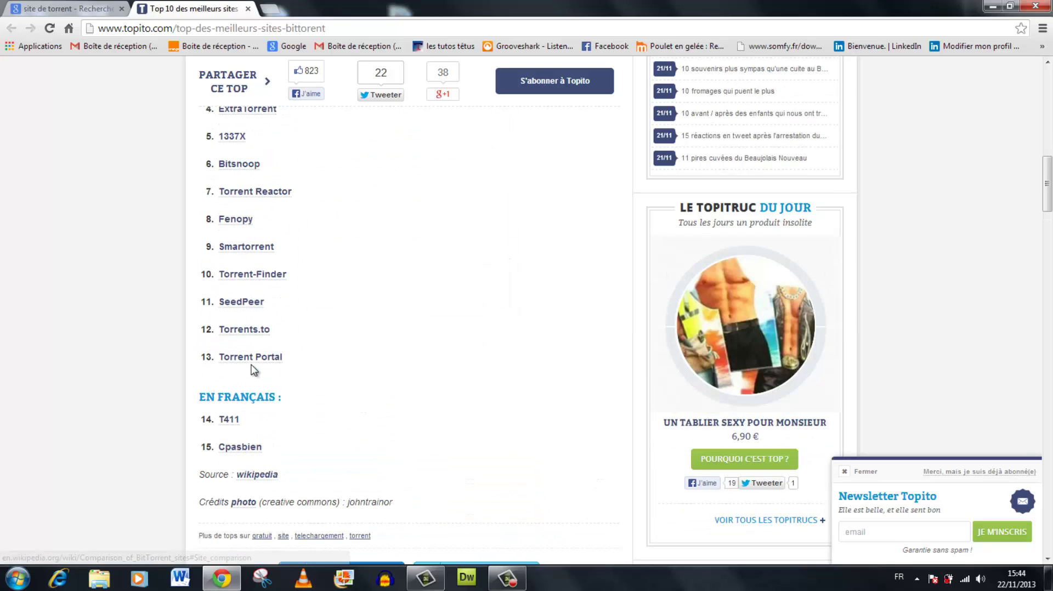
pyautogui.click(233, 221)
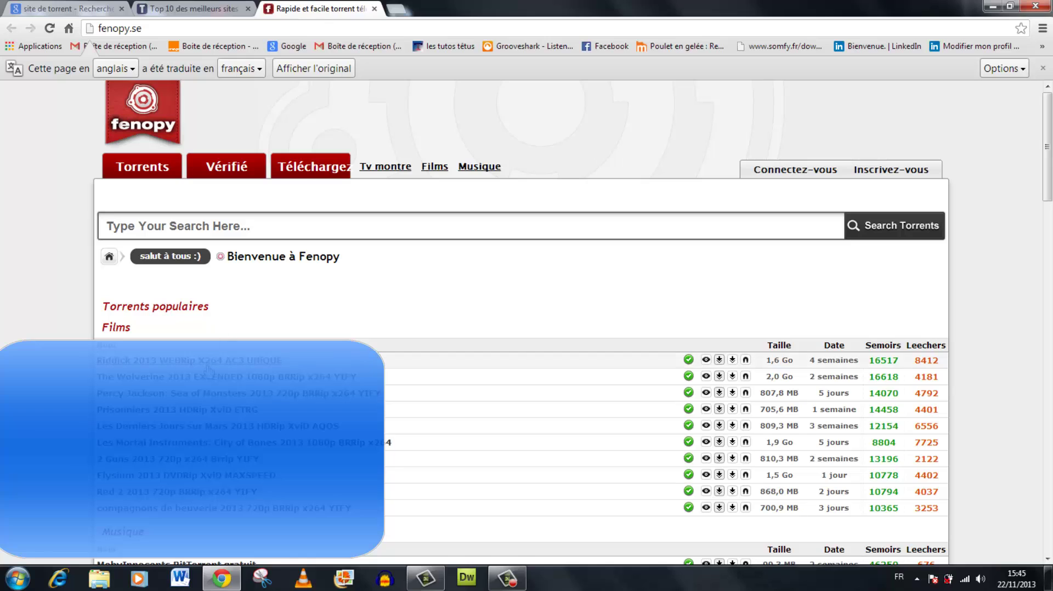
# - Open the Prisoners 2013 HDRip XviD ETRG torrent page from Fenopy's popular films in a new tab and switch to it
pyautogui.click(236, 361)
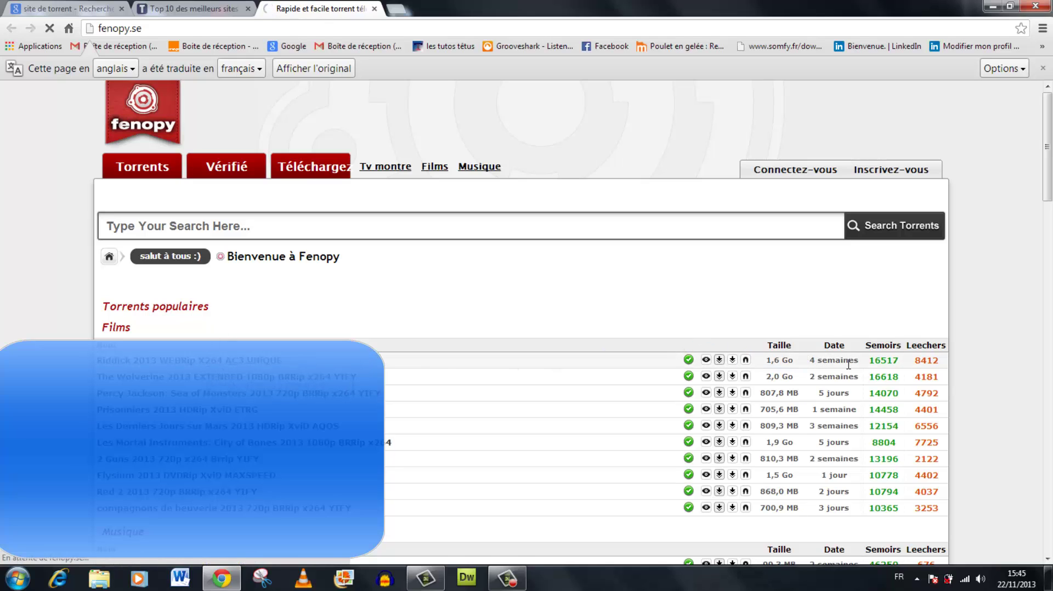
pyautogui.moveTo(886, 364)
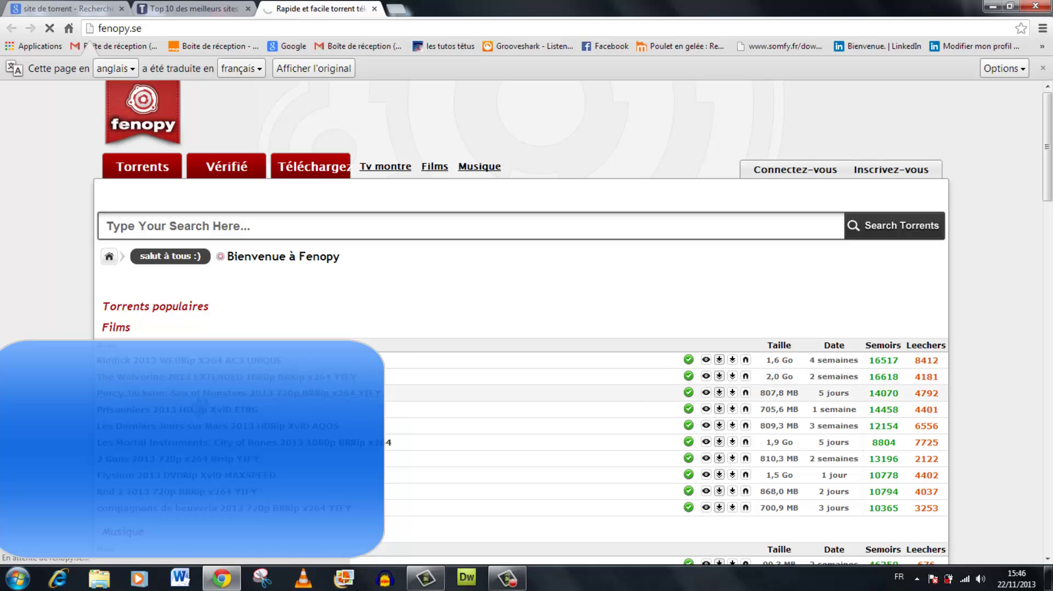
pyautogui.rightClick(195, 412)
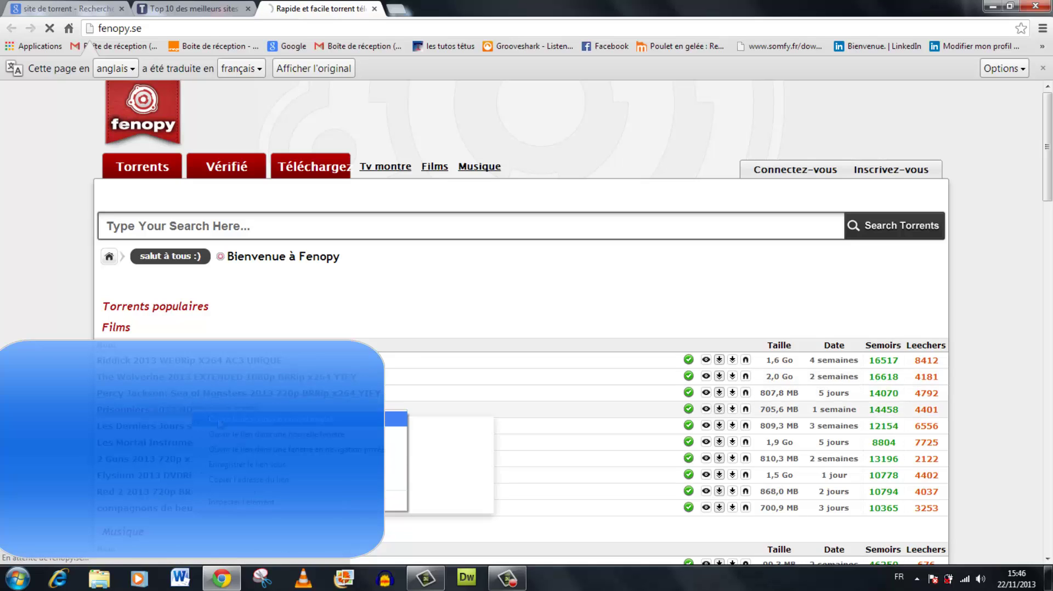
pyautogui.click(219, 421)
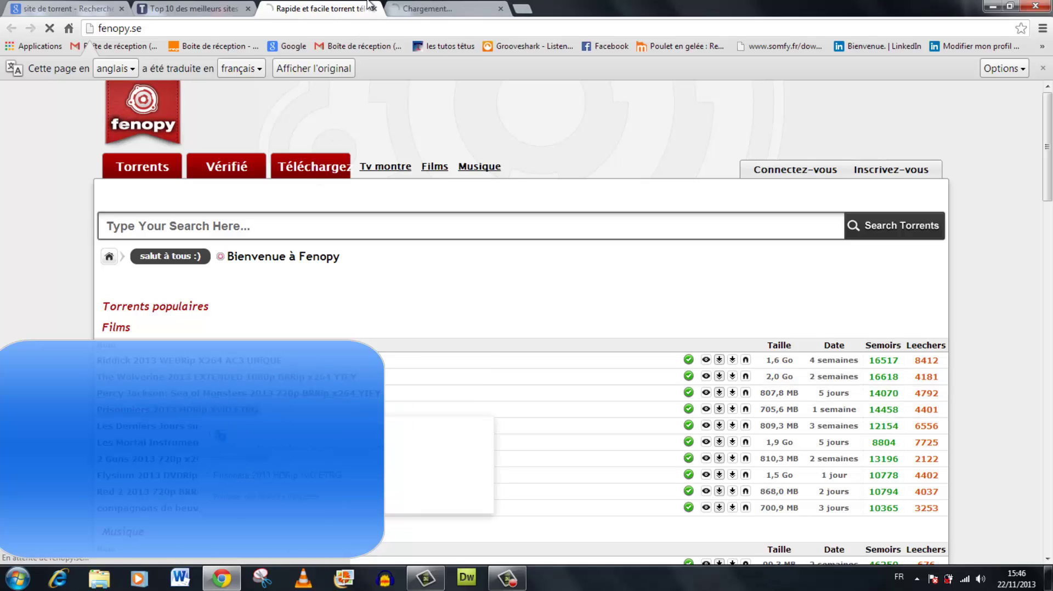
pyautogui.click(450, 6)
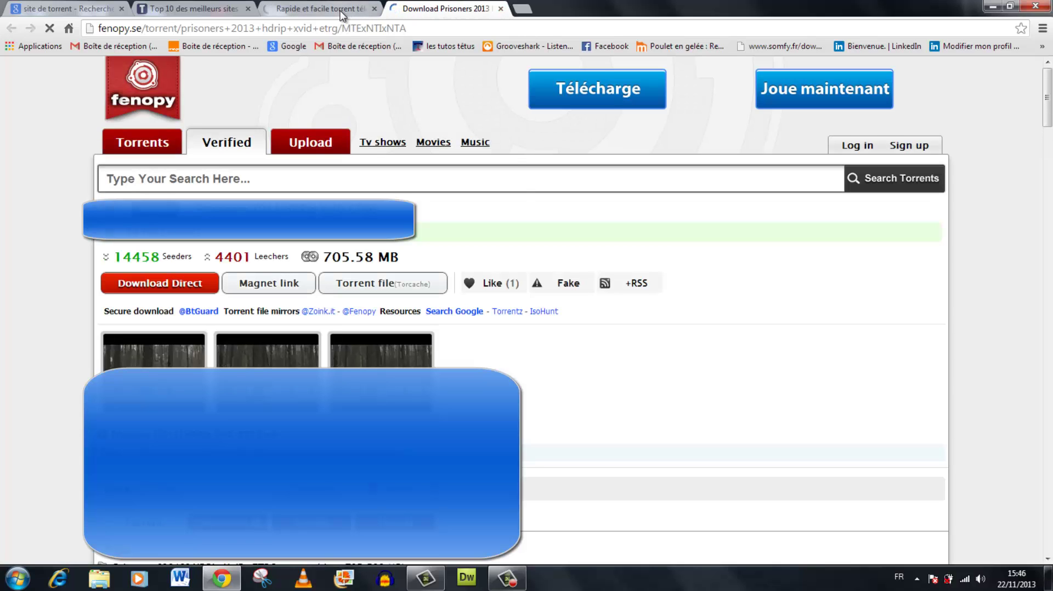
pyautogui.click(338, 10)
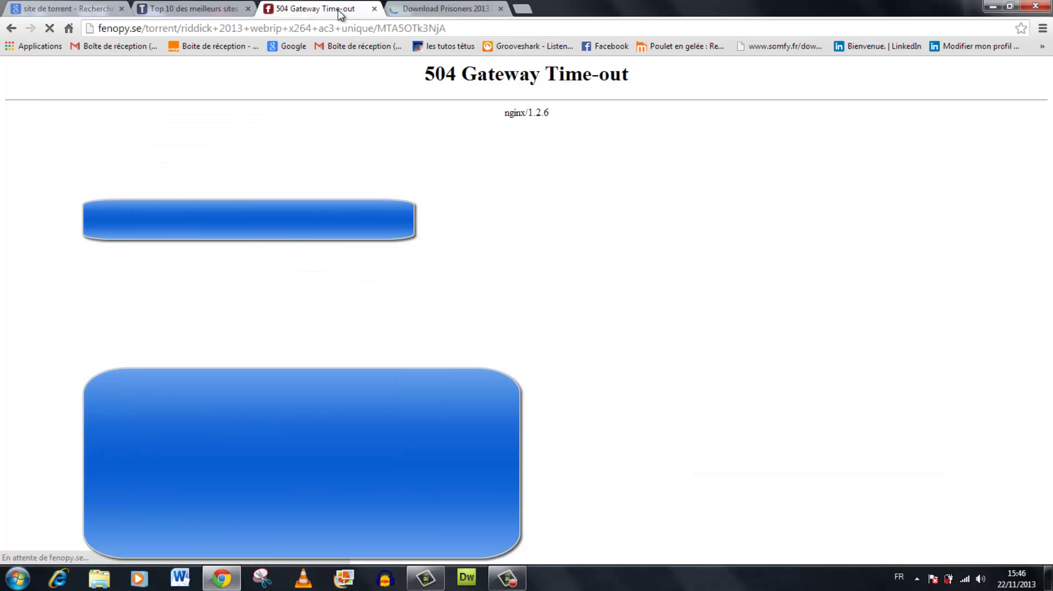
pyautogui.click(437, 11)
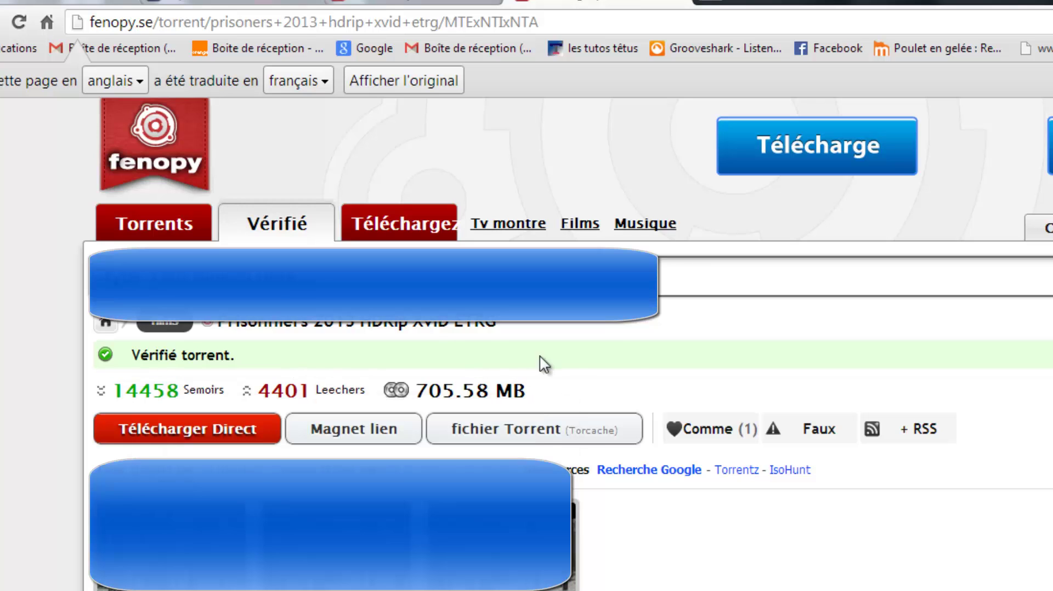
# - Download the Torcache torrent file for Prisoners and save it in the Téléchargements folder
pyautogui.click(545, 439)
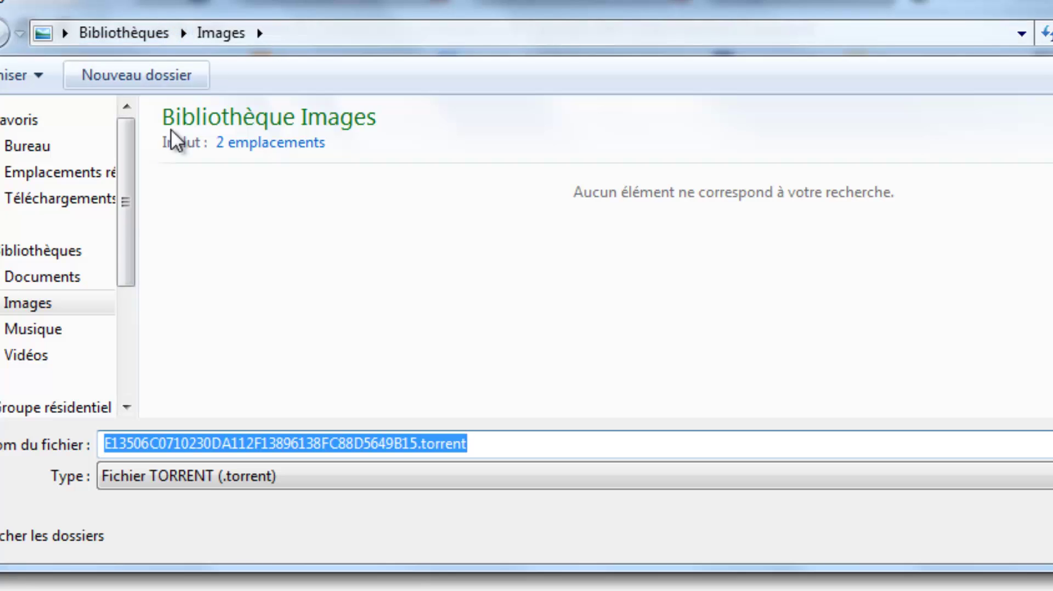
pyautogui.click(63, 206)
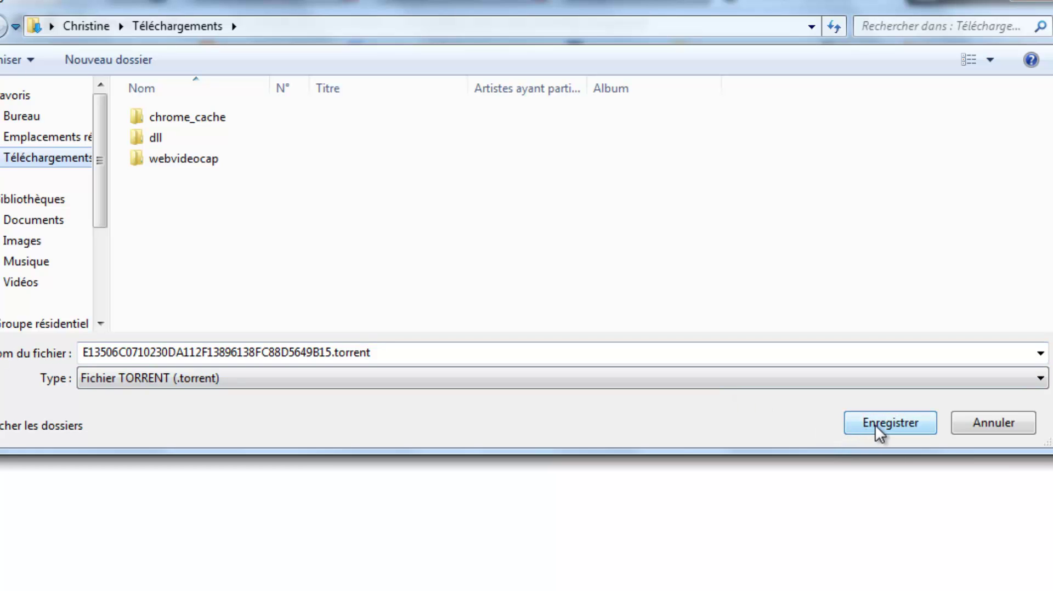
pyautogui.click(876, 427)
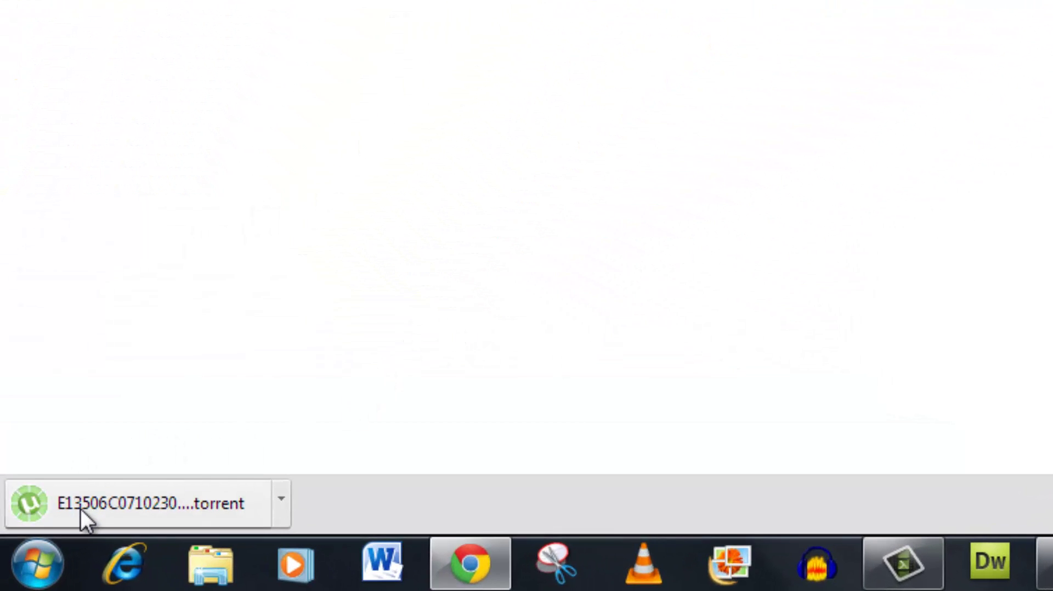
# - Open the downloaded torrent file in µTorrent and add it with the default save folder and options to start the download
pyautogui.click(284, 501)
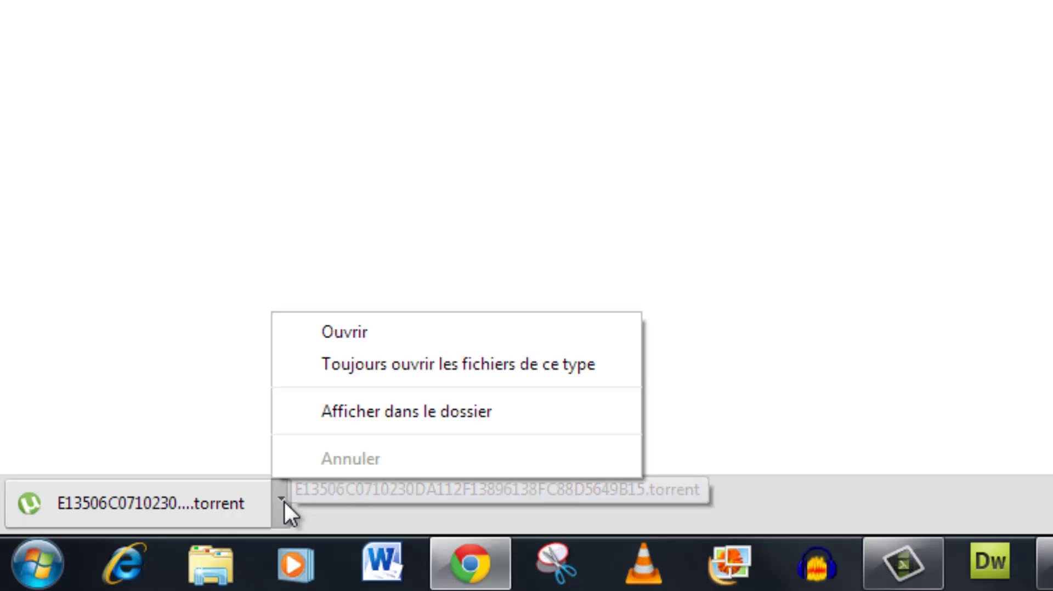
pyautogui.click(387, 337)
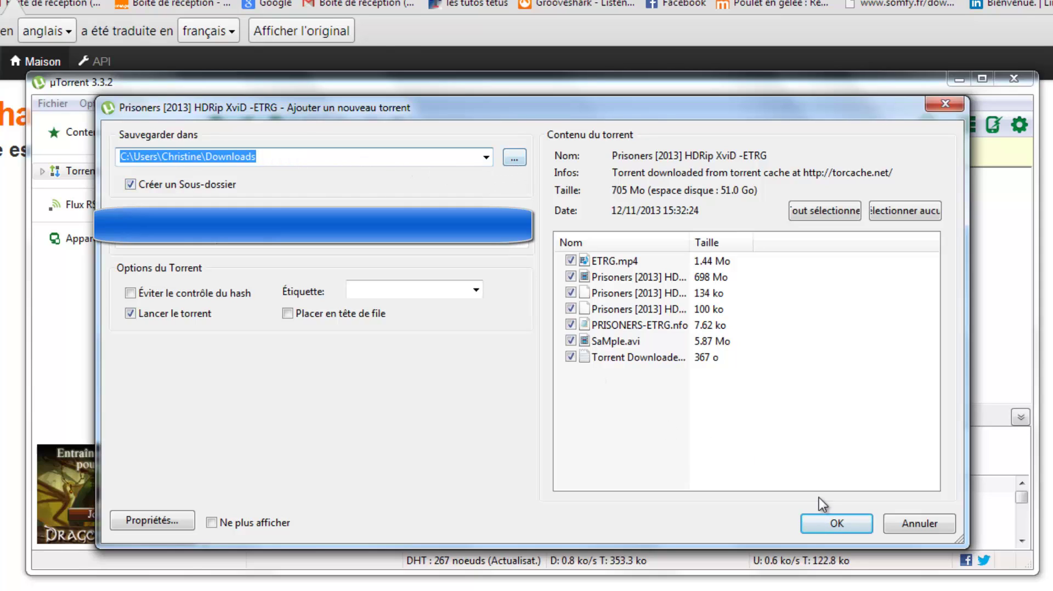
pyautogui.click(834, 524)
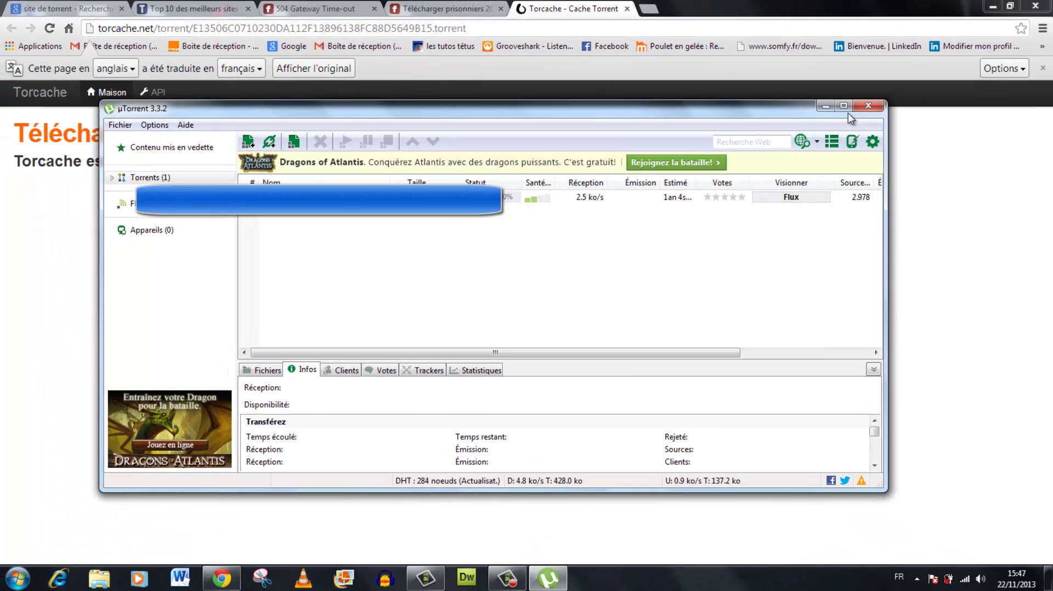
# - Maximize µTorrent and examine the Prisoners torrent's transfer info, files, clients, votes and speed statistics
pyautogui.click(844, 106)
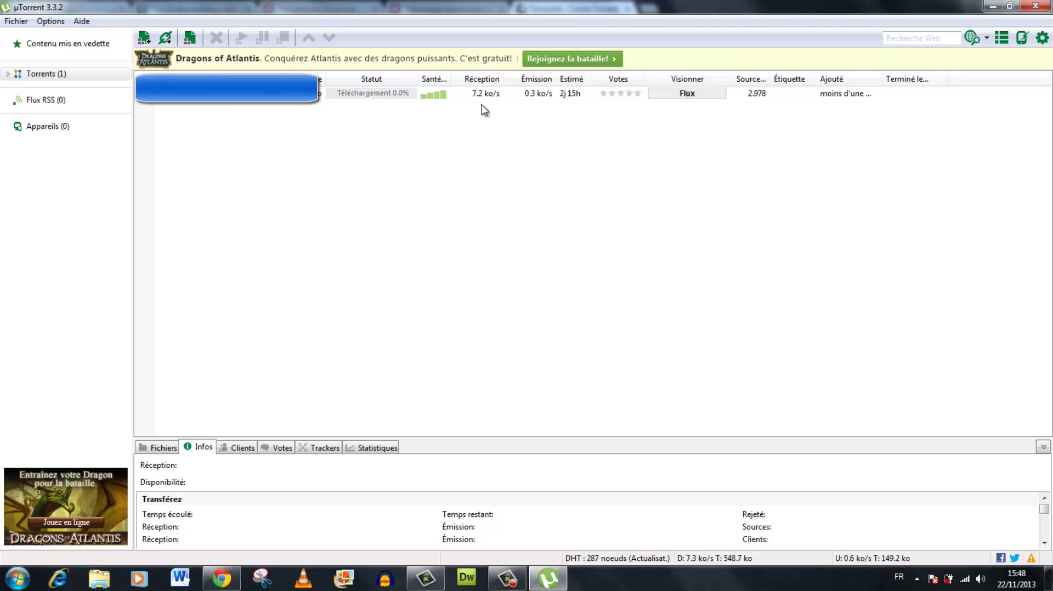
pyautogui.click(568, 98)
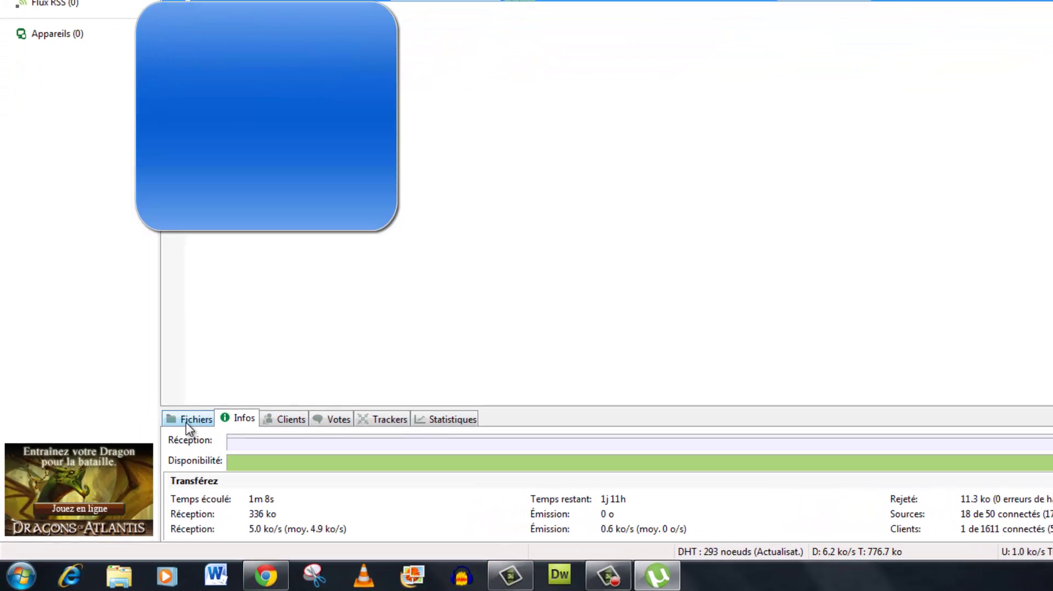
pyautogui.click(158, 448)
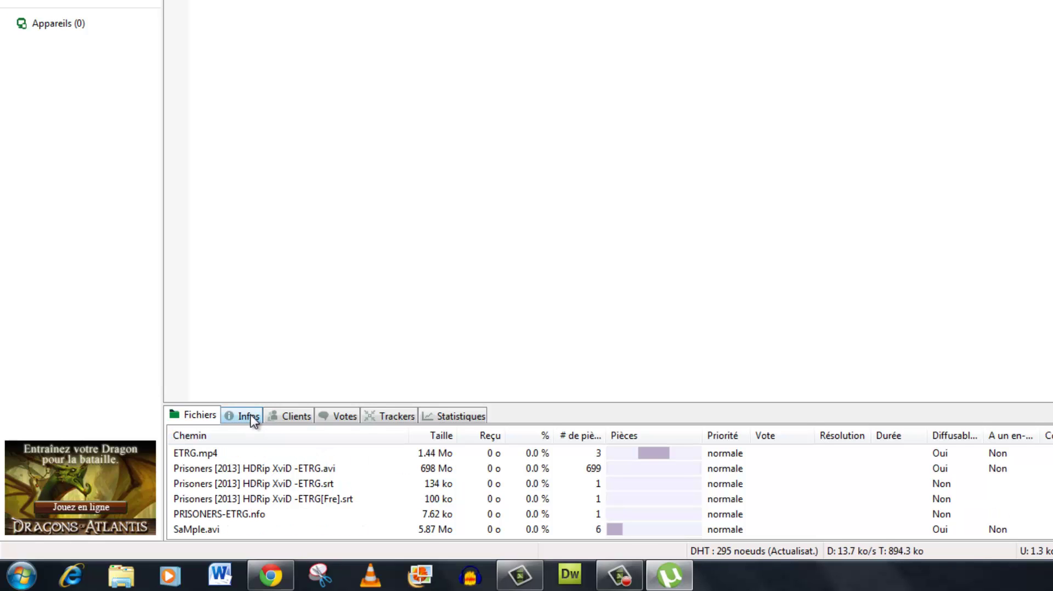
pyautogui.click(285, 417)
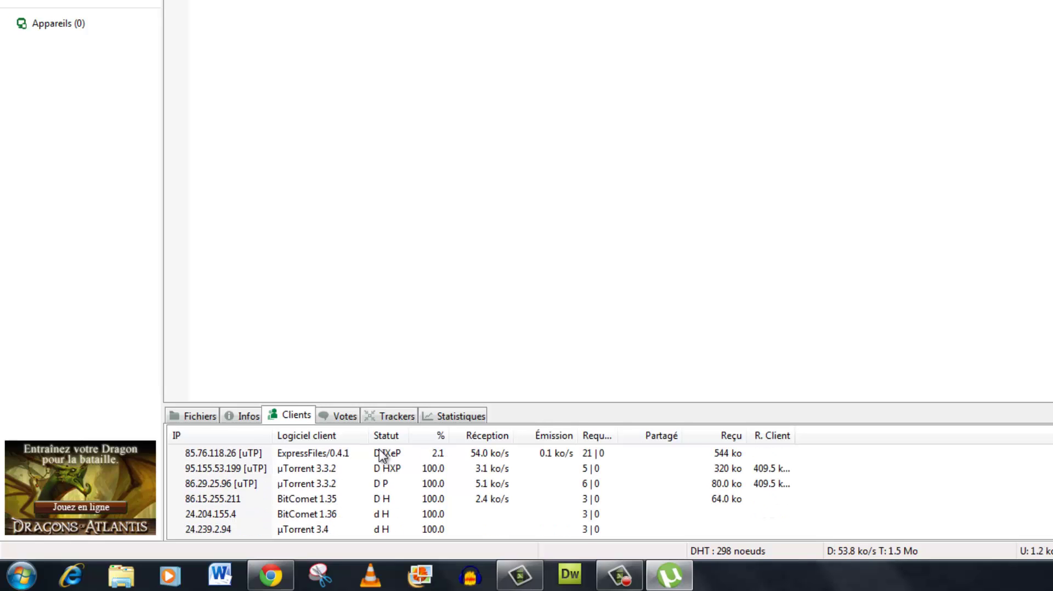
pyautogui.click(352, 416)
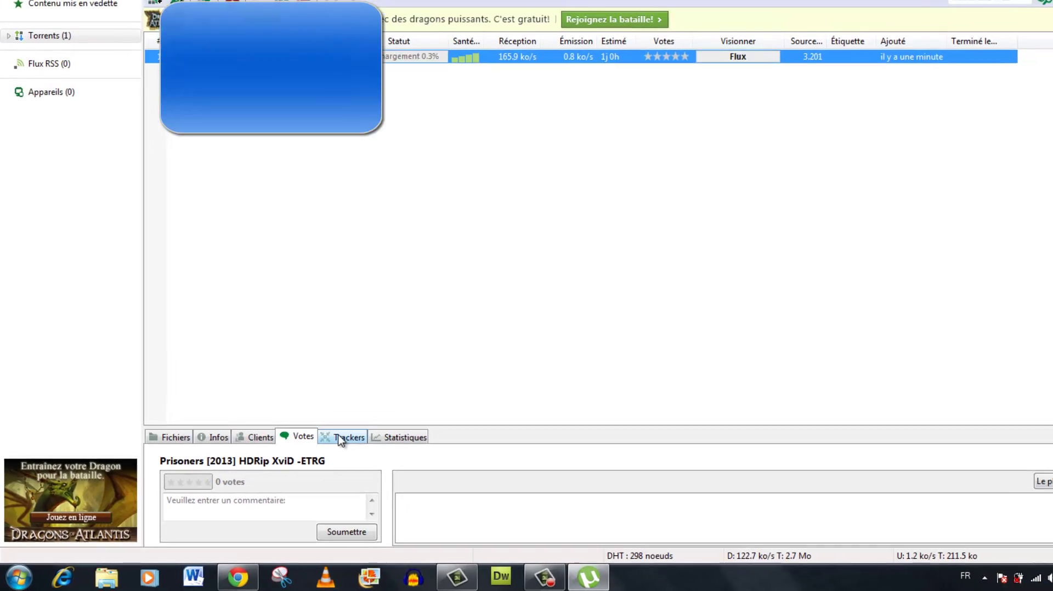
pyautogui.click(375, 423)
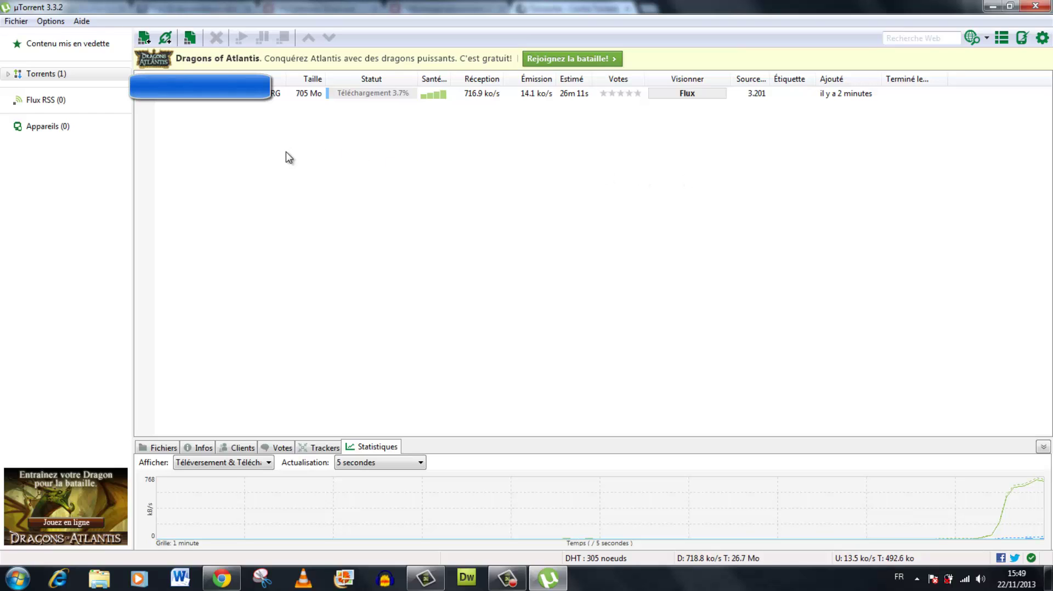
# - Close µTorrent and Chrome, and check the Téléchargements folder in Windows Explorer before closing it
pyautogui.click(1036, 7)
pyautogui.click(1042, 7)
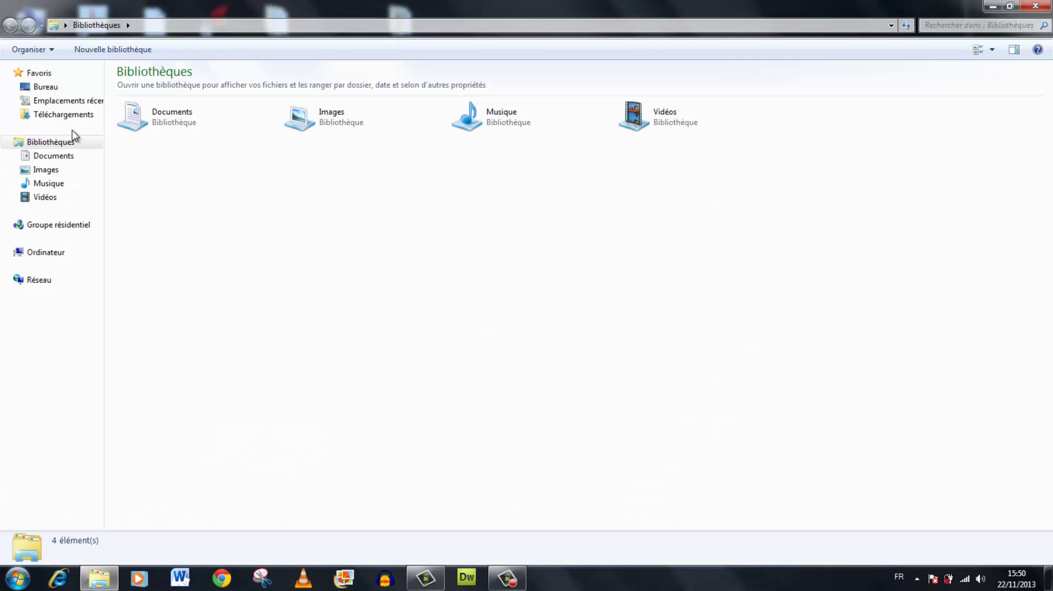
pyautogui.click(61, 118)
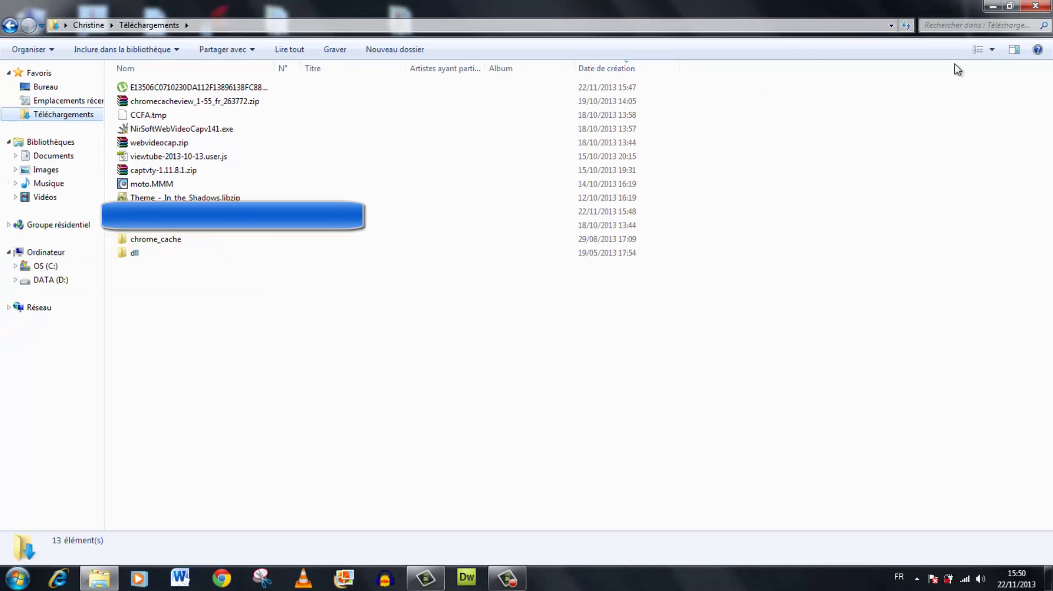
pyautogui.click(1038, 5)
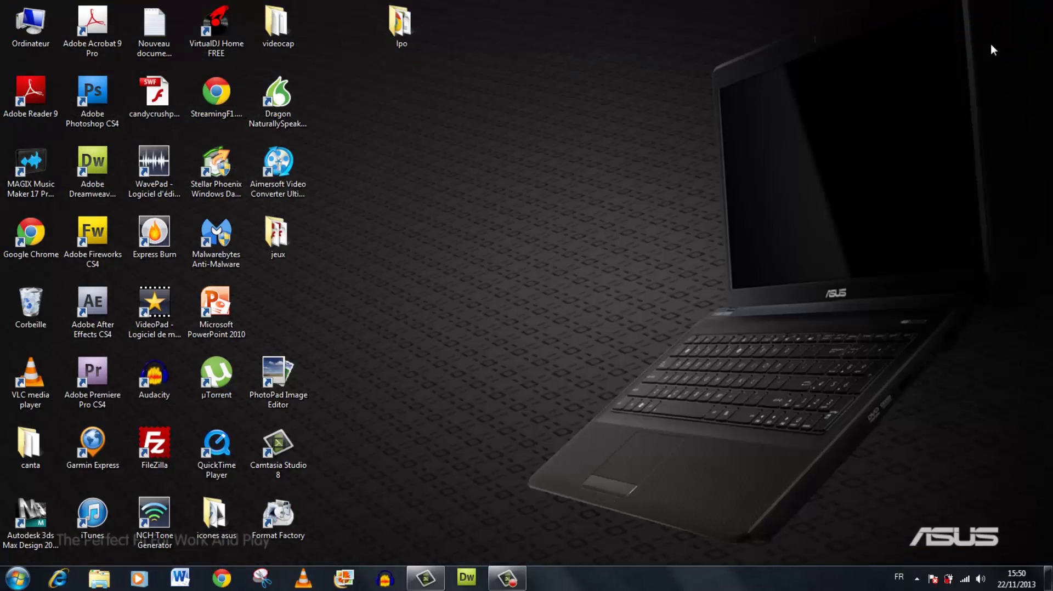